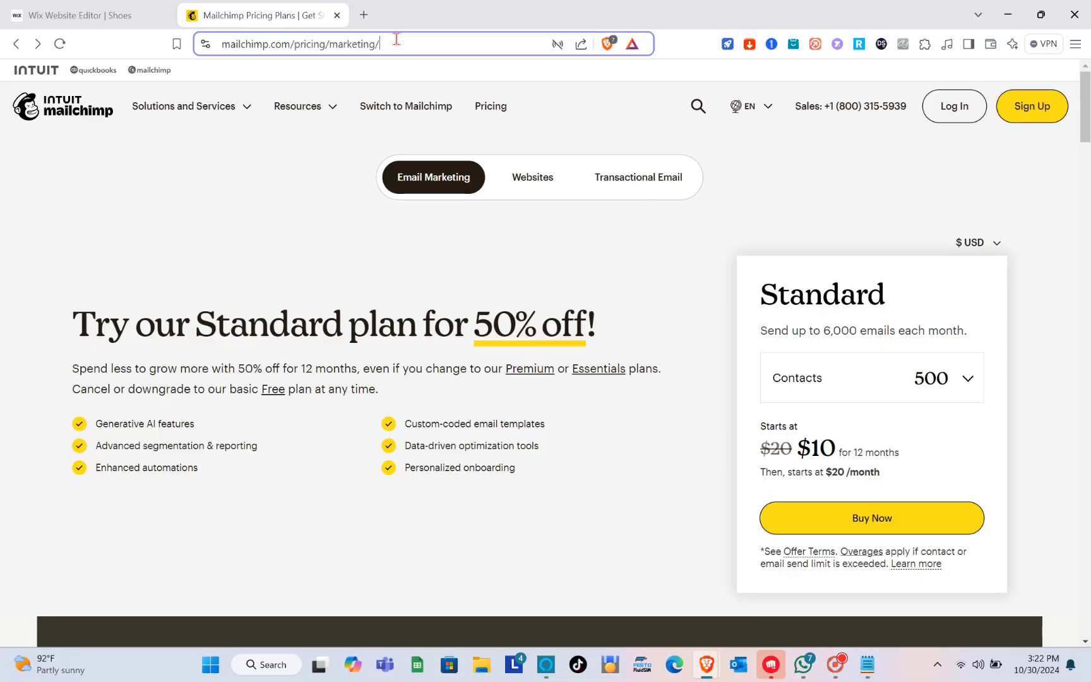
- Search 'mail' in Brave and open the official Mailchimp website
{"action": "left_click", "coordinate": [342, 56]}
{"action": "type", "text": "mail"}
{"action": "key", "text": "Return"}
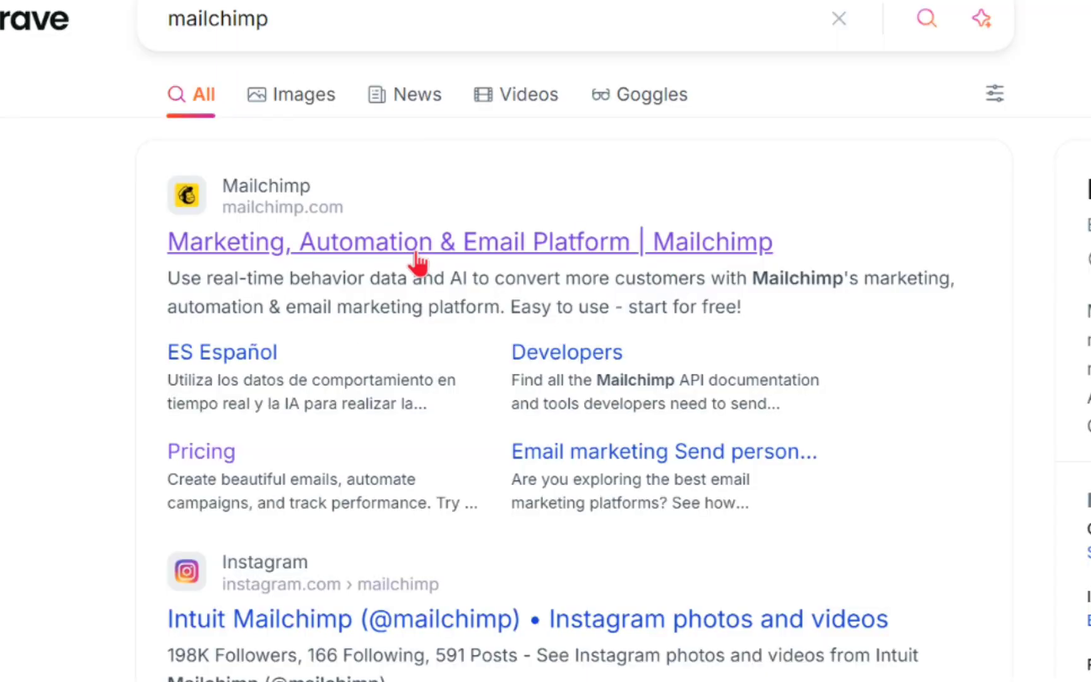
{"action": "left_click", "coordinate": [416, 252]}
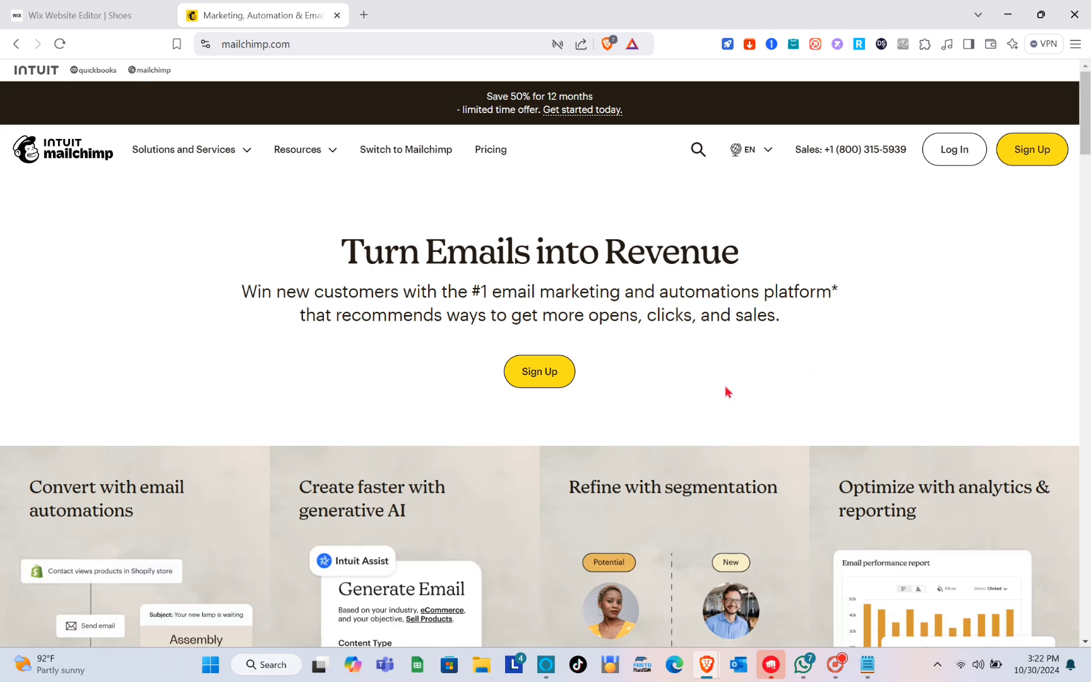
- Go to Mailchimp's pricing page showing the Standard plan at $10
{"action": "scroll", "coordinate": [725, 389], "scroll_direction": "down", "scroll_amount": 3}
{"action": "scroll", "coordinate": [725, 390], "scroll_direction": "up", "scroll_amount": 3}
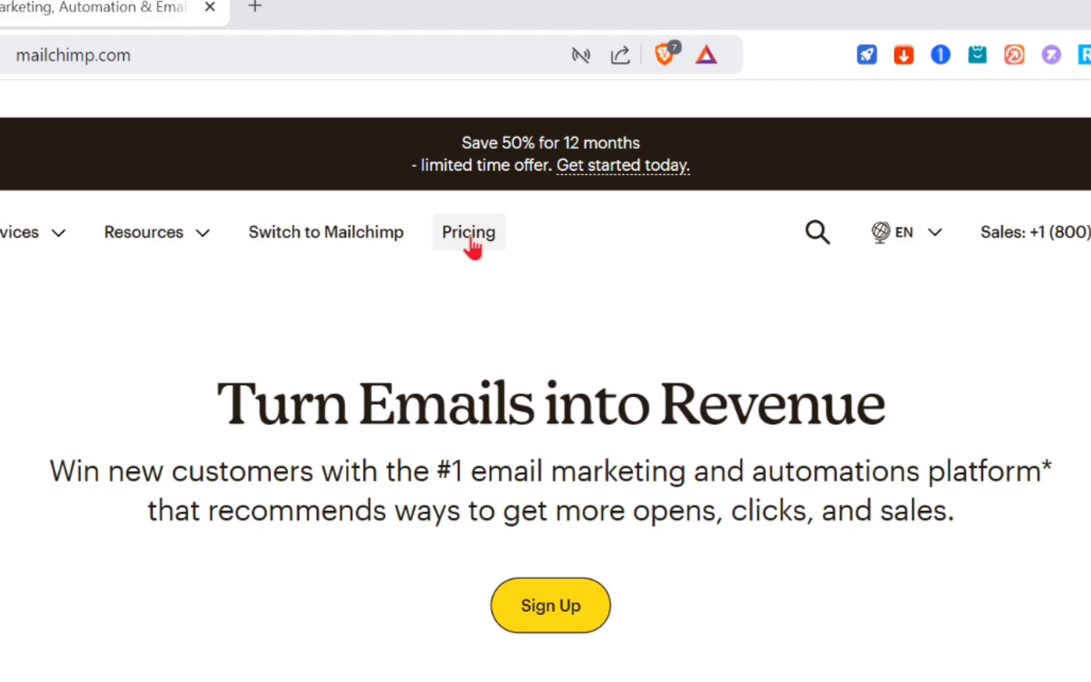
{"action": "left_click", "coordinate": [472, 241]}
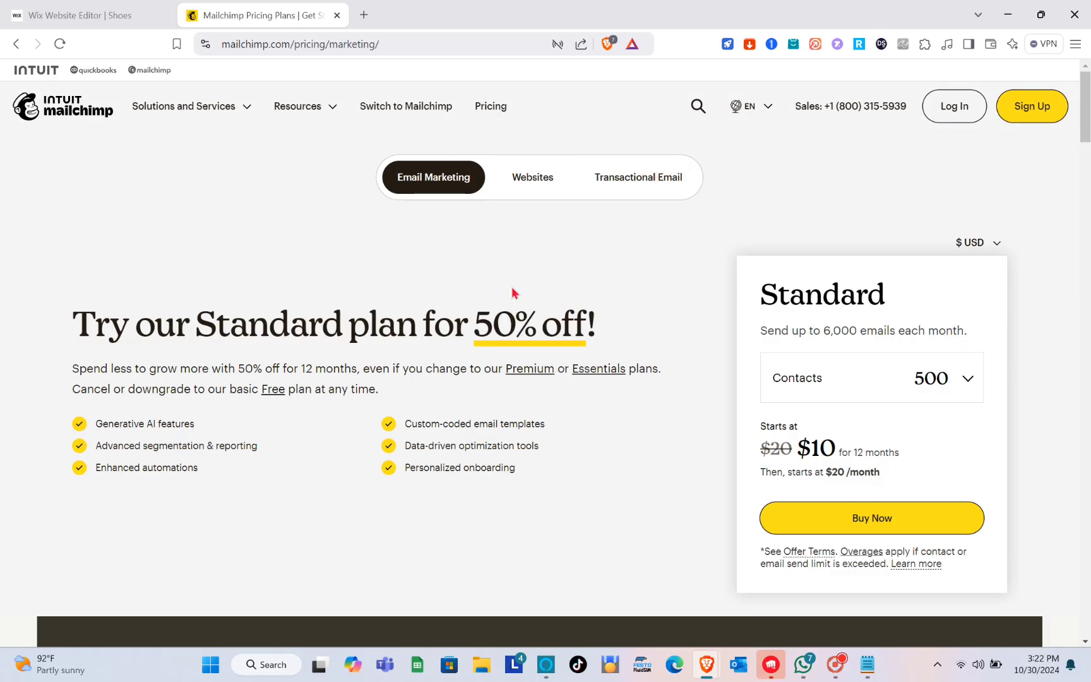
{"action": "scroll", "coordinate": [571, 487], "scroll_direction": "down", "scroll_amount": 2}
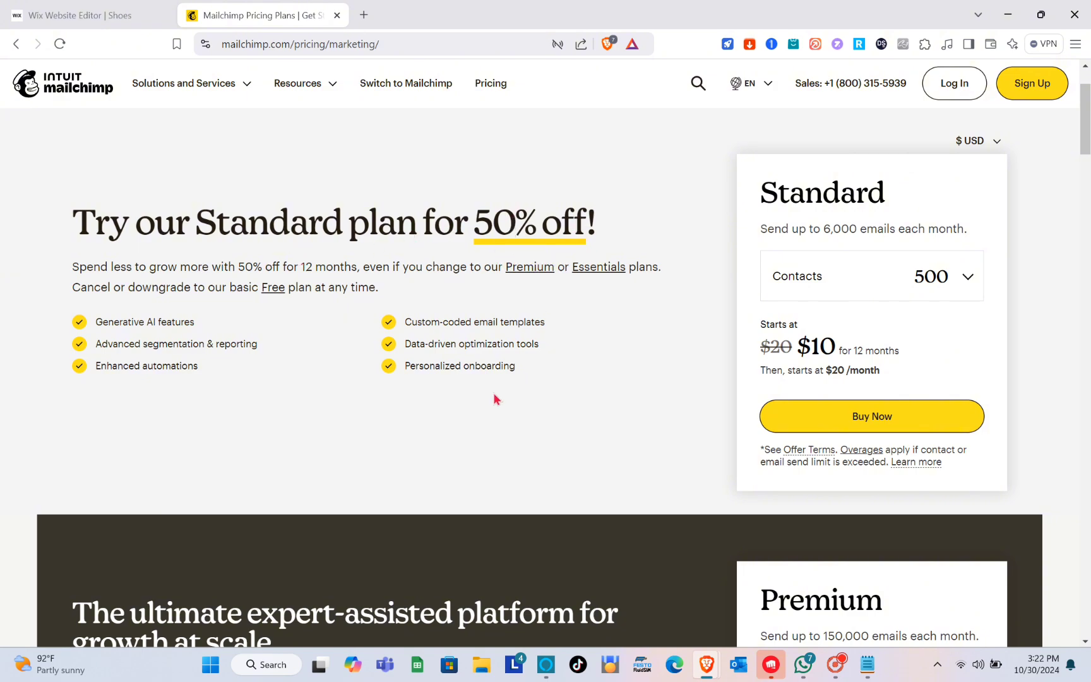
{"action": "scroll", "coordinate": [495, 398], "scroll_direction": "down", "scroll_amount": 10}
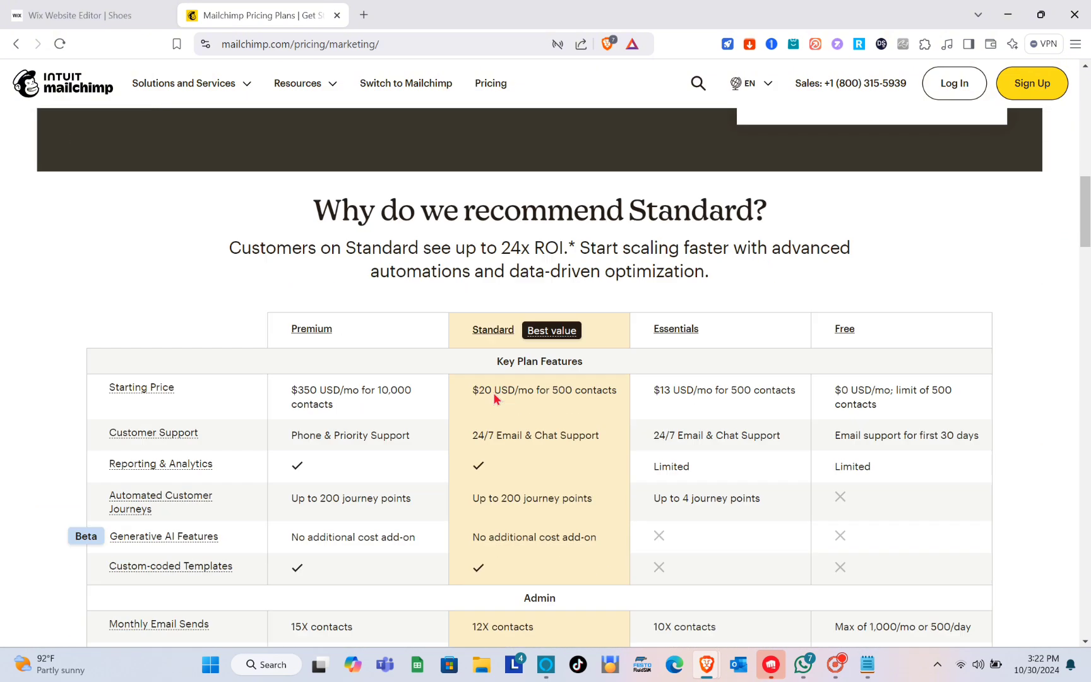
{"action": "scroll", "coordinate": [495, 398], "scroll_direction": "down", "scroll_amount": 1}
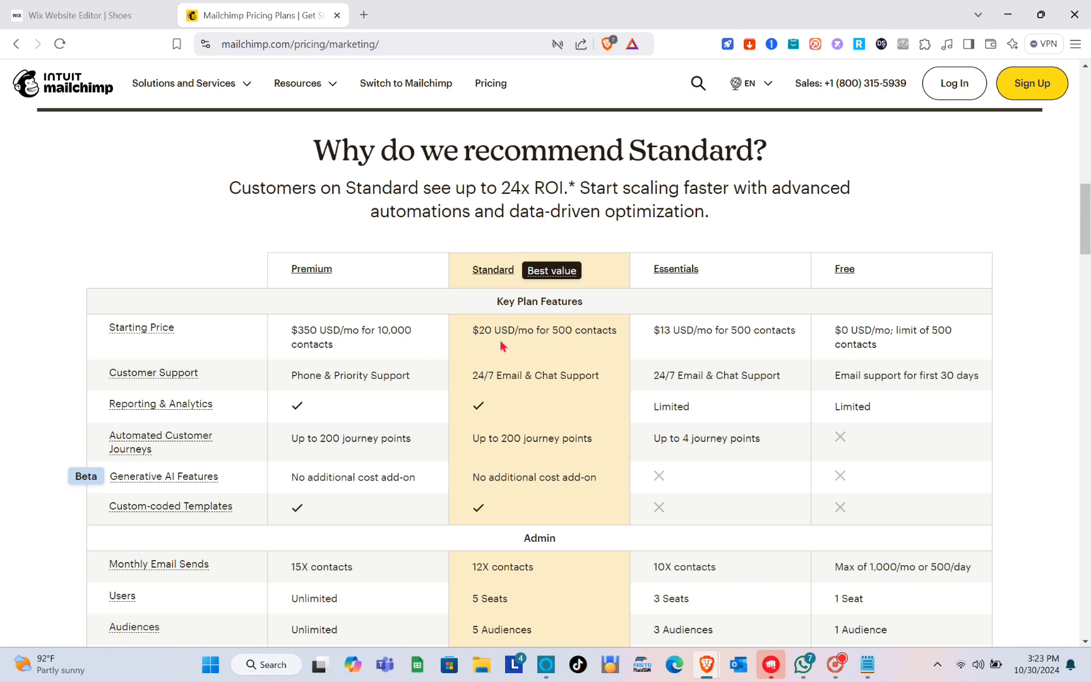
{"action": "scroll", "coordinate": [358, 332], "scroll_direction": "down", "scroll_amount": 1}
{"action": "scroll", "coordinate": [358, 331], "scroll_direction": "down", "scroll_amount": 2}
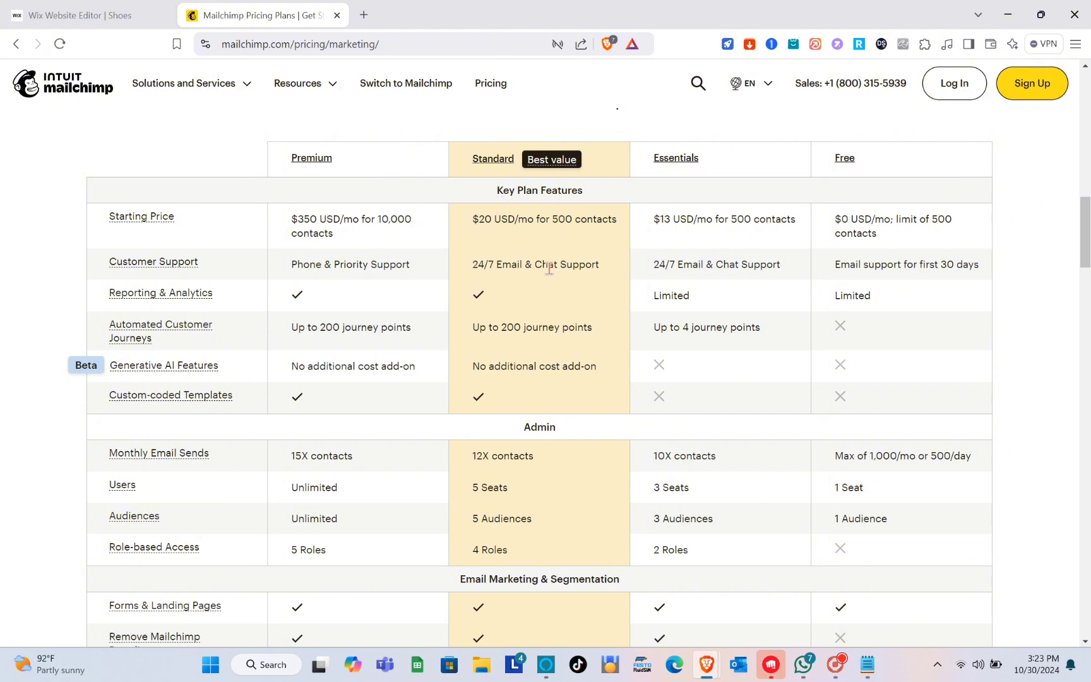
{"action": "scroll", "coordinate": [532, 323], "scroll_direction": "down", "scroll_amount": 1}
{"action": "scroll", "coordinate": [549, 303], "scroll_direction": "up", "scroll_amount": 2}
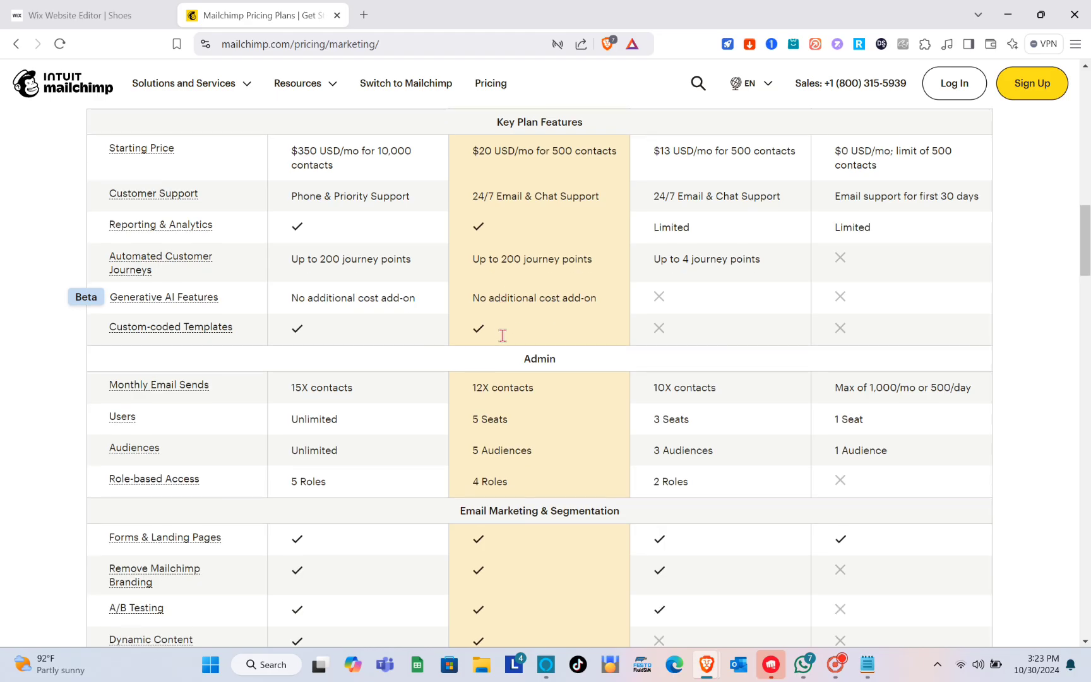
{"action": "scroll", "coordinate": [480, 337], "scroll_direction": "down", "scroll_amount": 3}
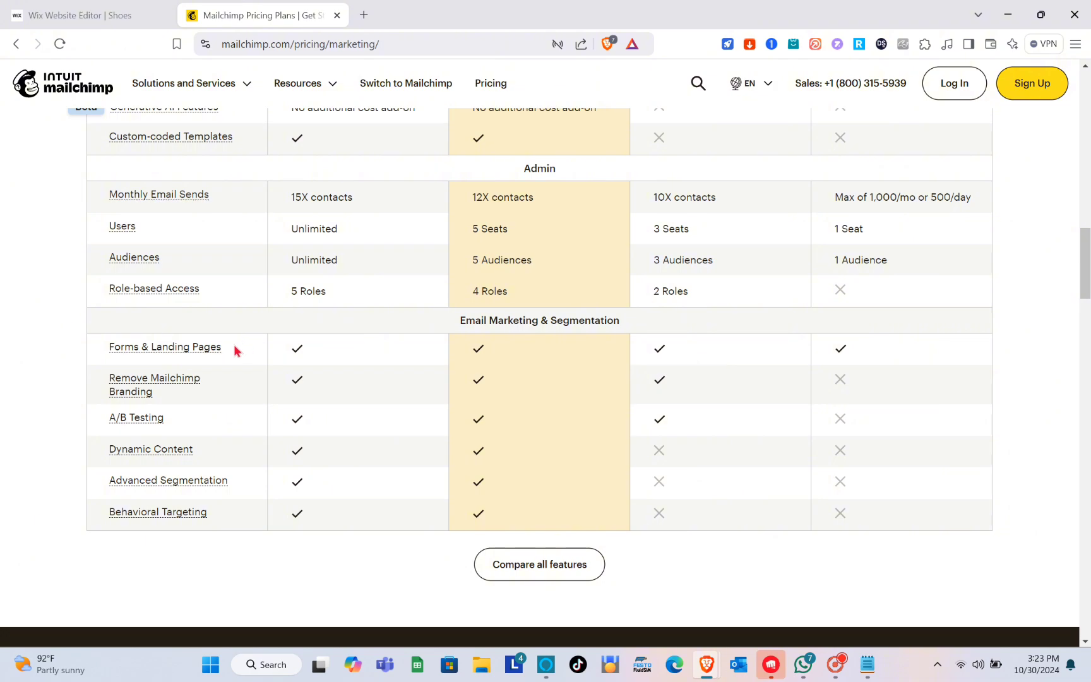
{"action": "scroll", "coordinate": [297, 370], "scroll_direction": "up", "scroll_amount": 10}
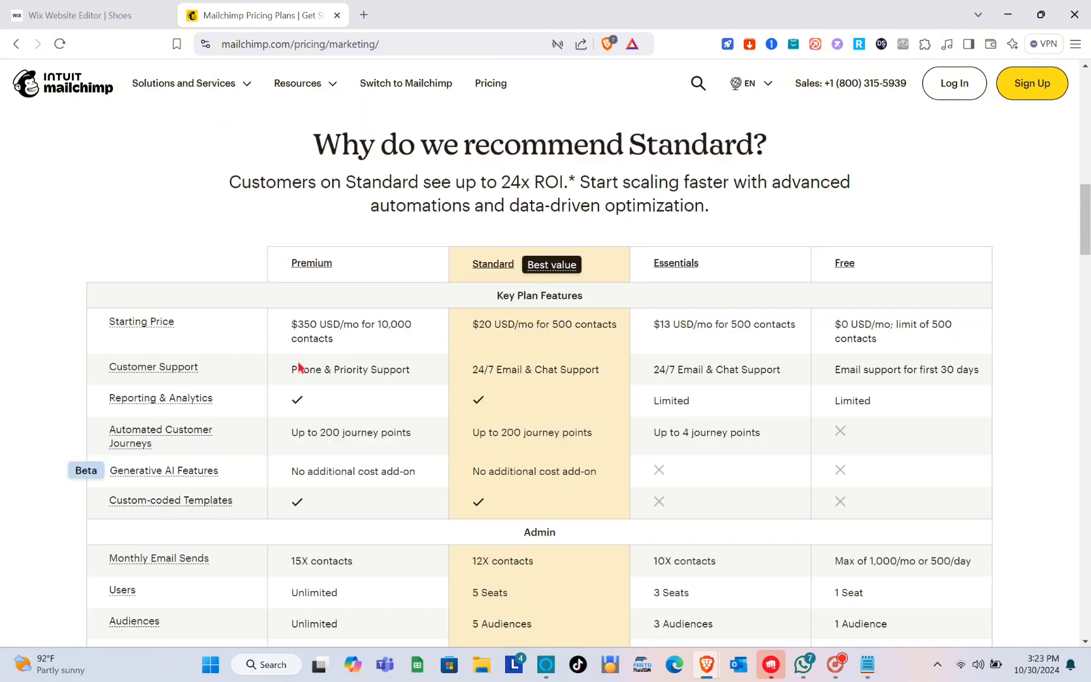
{"action": "scroll", "coordinate": [301, 367], "scroll_direction": "down", "scroll_amount": 3}
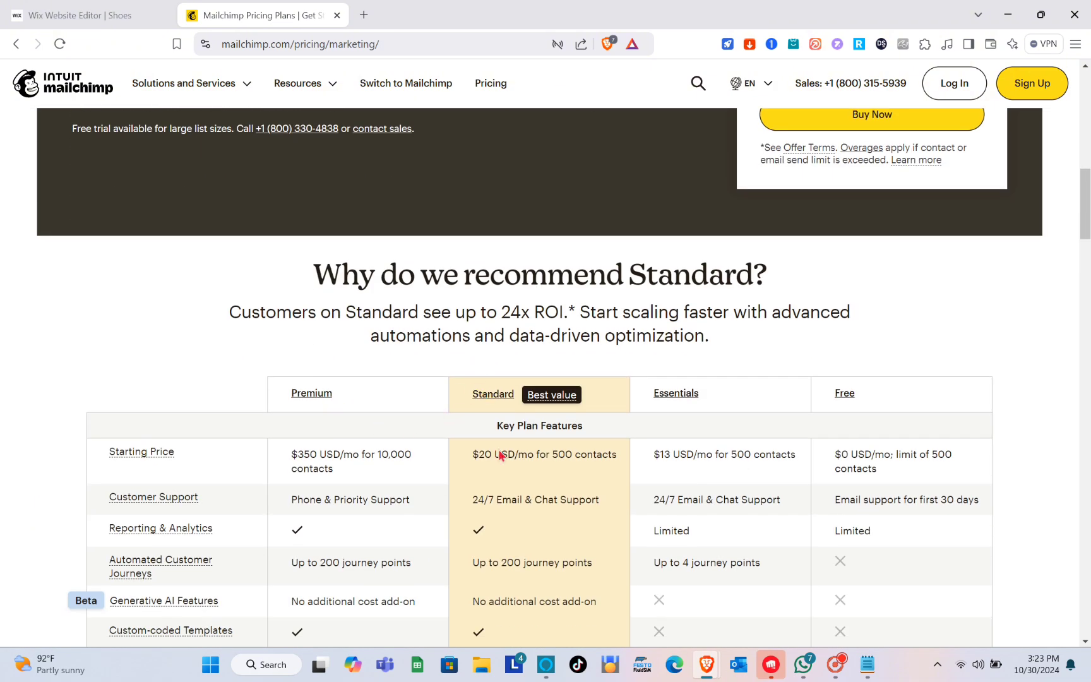
{"action": "scroll", "coordinate": [567, 478], "scroll_direction": "down", "scroll_amount": 1}
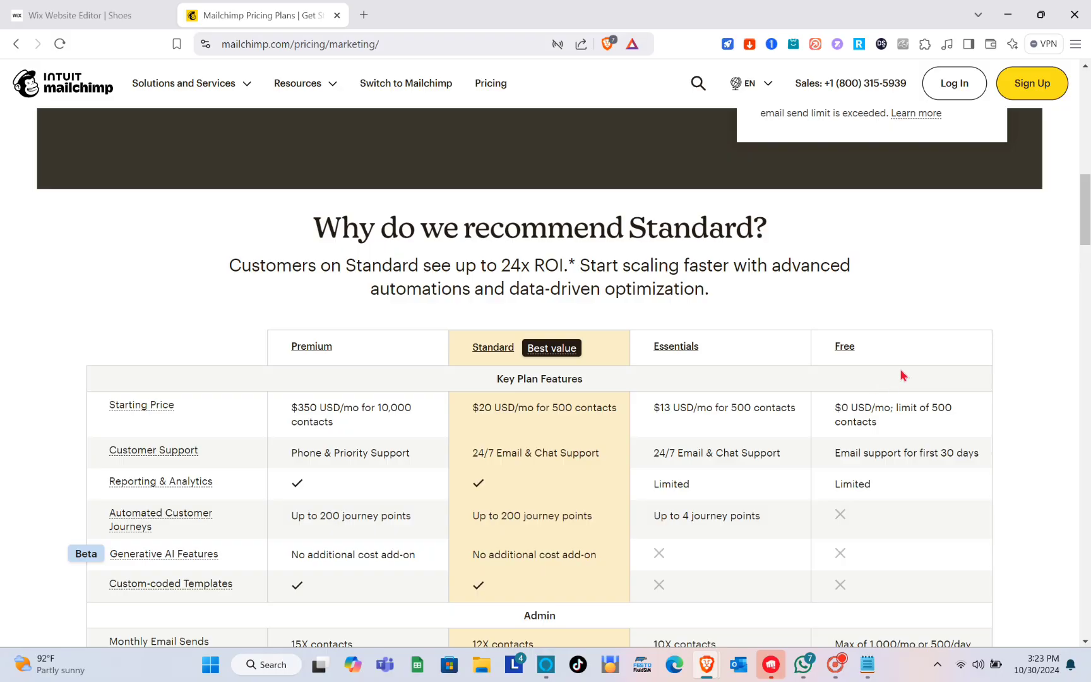
{"action": "scroll", "coordinate": [946, 483], "scroll_direction": "down", "scroll_amount": 2}
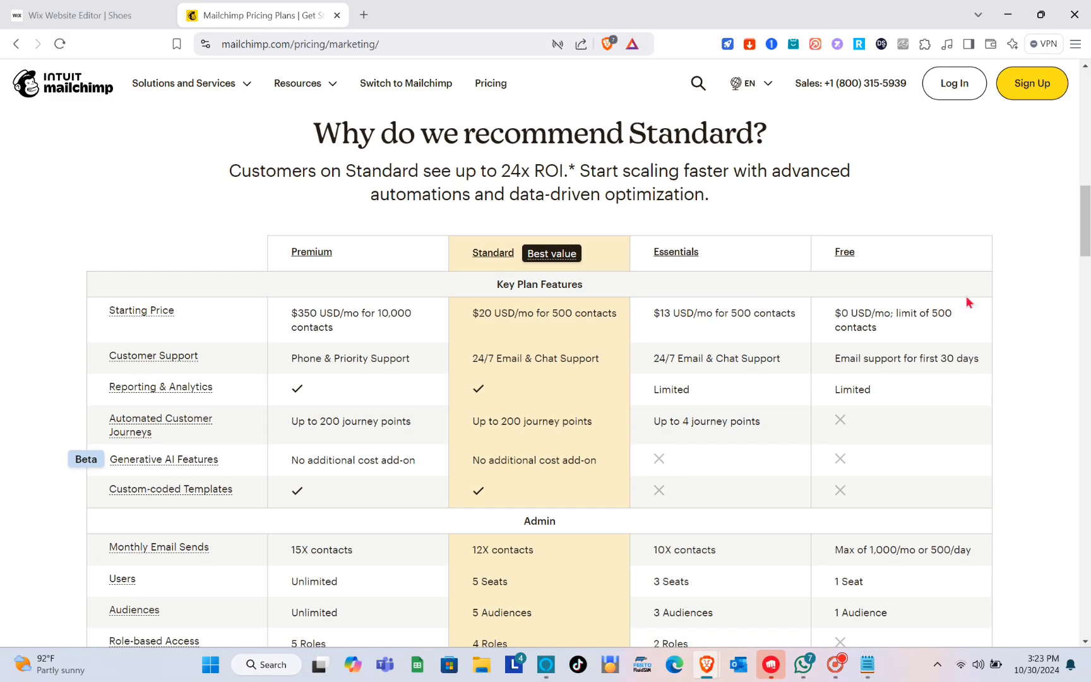
{"action": "scroll", "coordinate": [911, 344], "scroll_direction": "down", "scroll_amount": 2}
{"action": "scroll", "coordinate": [911, 344], "scroll_direction": "up", "scroll_amount": 1}
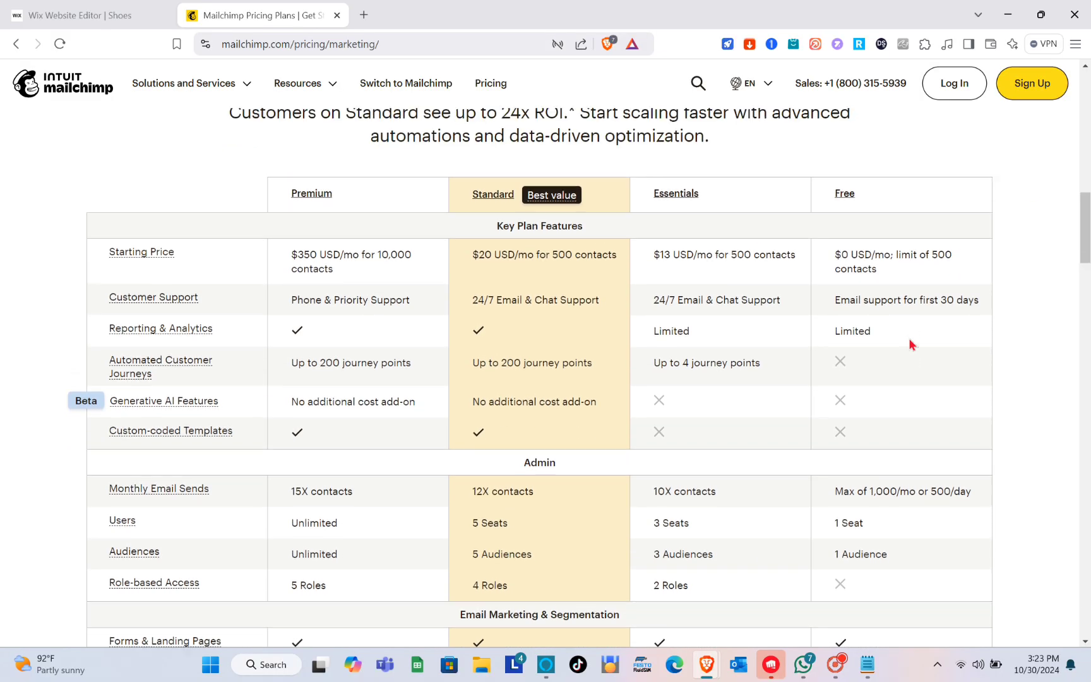
- Pick the Free plan with 500 contacts and start the free sign-up
{"action": "left_click", "coordinate": [837, 198]}
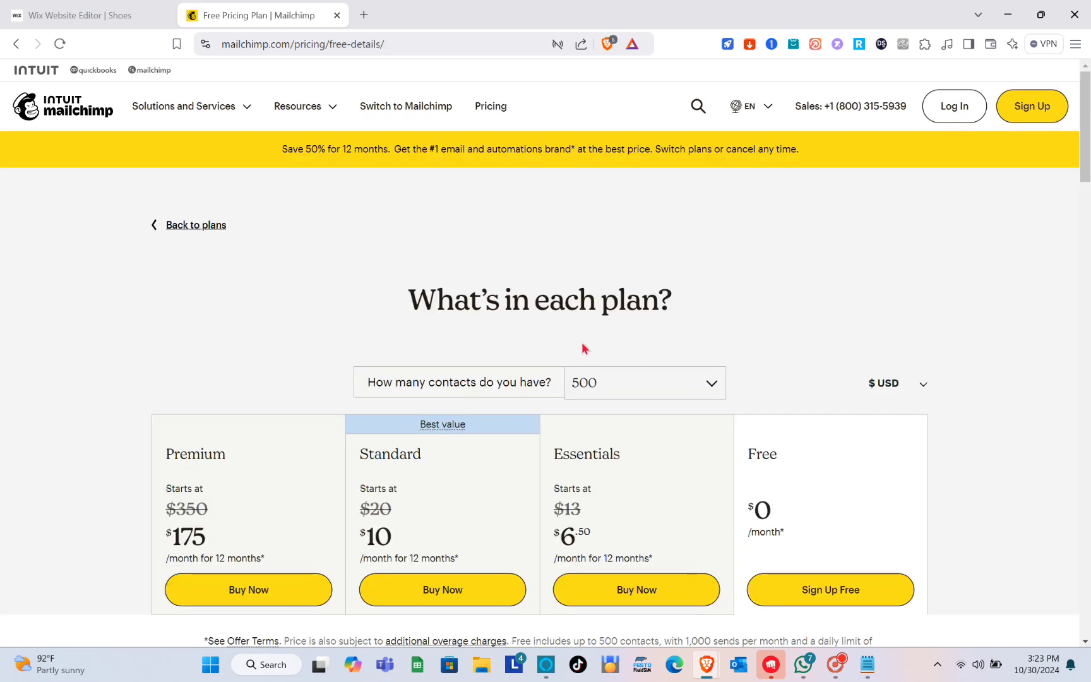
{"action": "scroll", "coordinate": [582, 346], "scroll_direction": "down", "scroll_amount": 2}
{"action": "scroll", "coordinate": [582, 346], "scroll_direction": "up", "scroll_amount": 1}
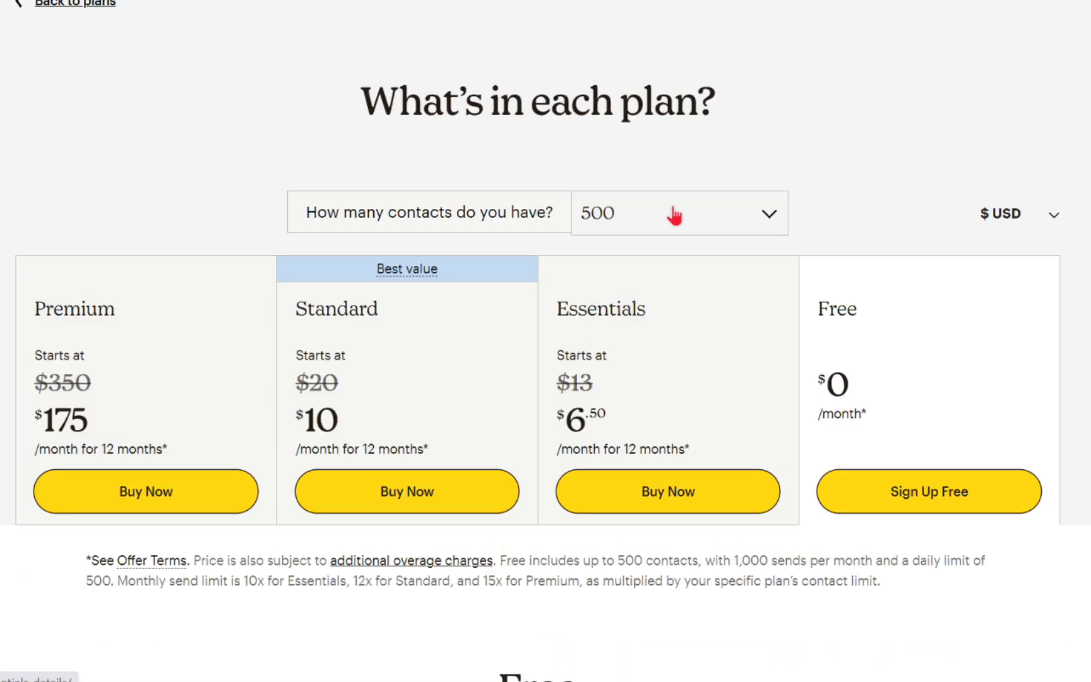
{"action": "left_click", "coordinate": [644, 294]}
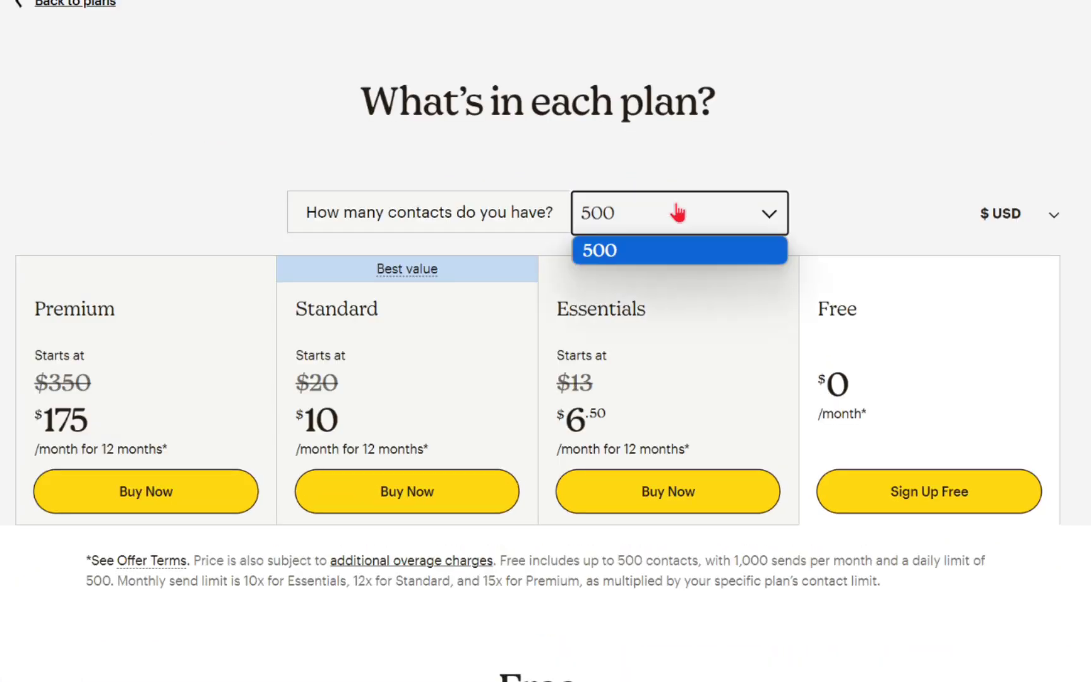
{"action": "left_click", "coordinate": [677, 213]}
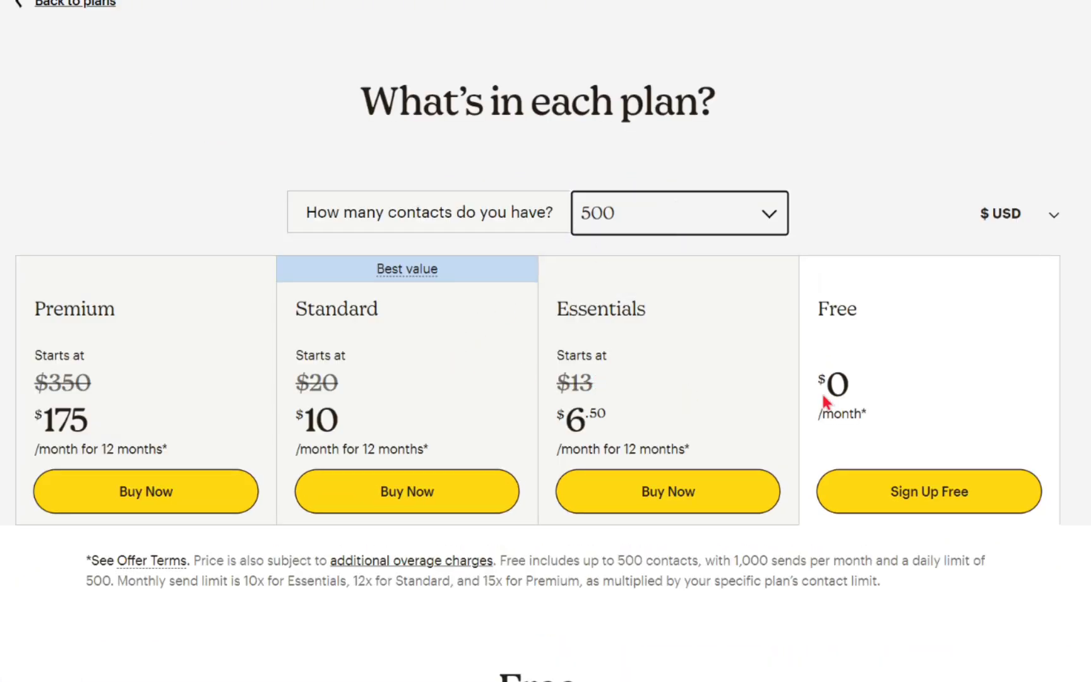
{"action": "scroll", "coordinate": [684, 367], "scroll_direction": "down", "scroll_amount": 2}
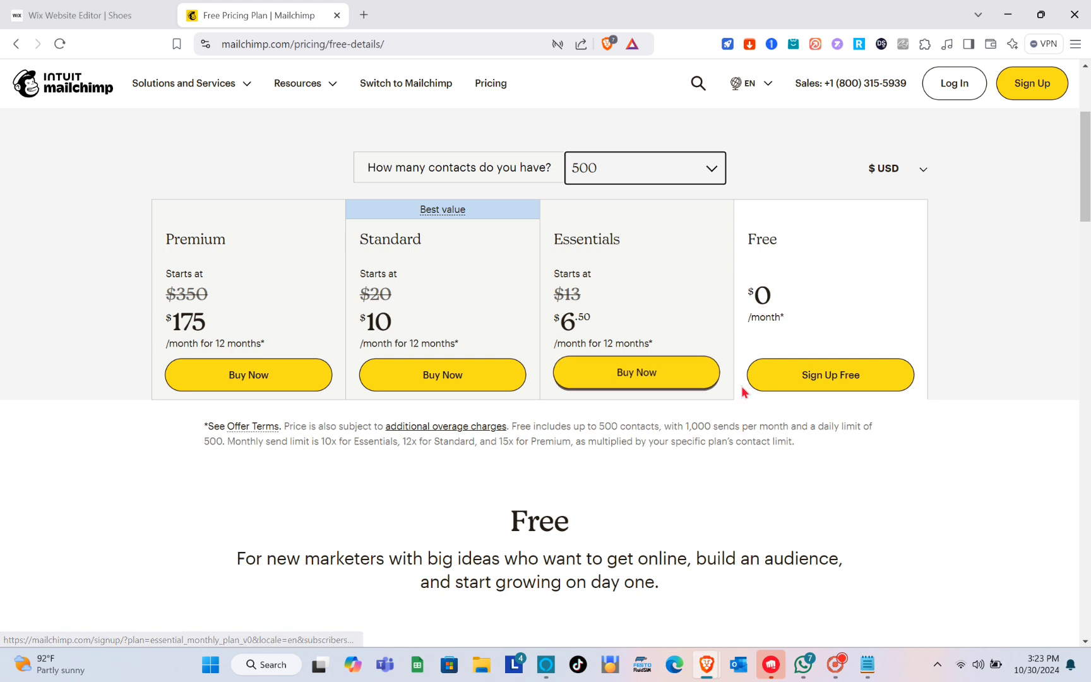
{"action": "left_click", "coordinate": [875, 381]}
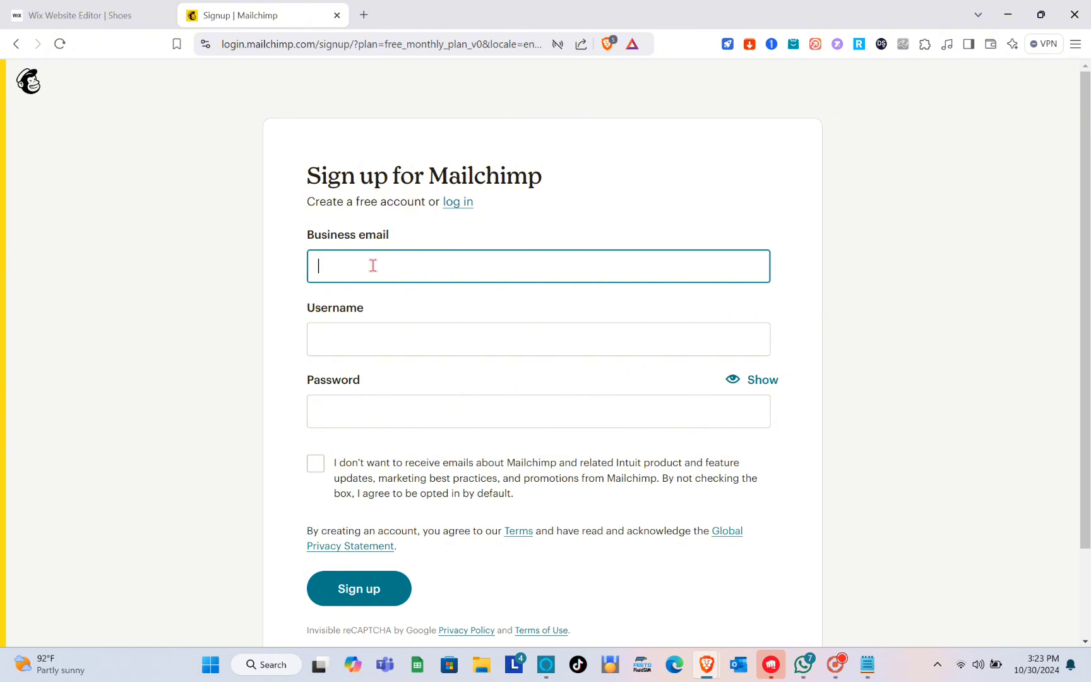
- Enter the business email, username and account password, then submit the sign-up form
{"action": "left_click", "coordinate": [421, 344]}
{"action": "left_click", "coordinate": [423, 341]}
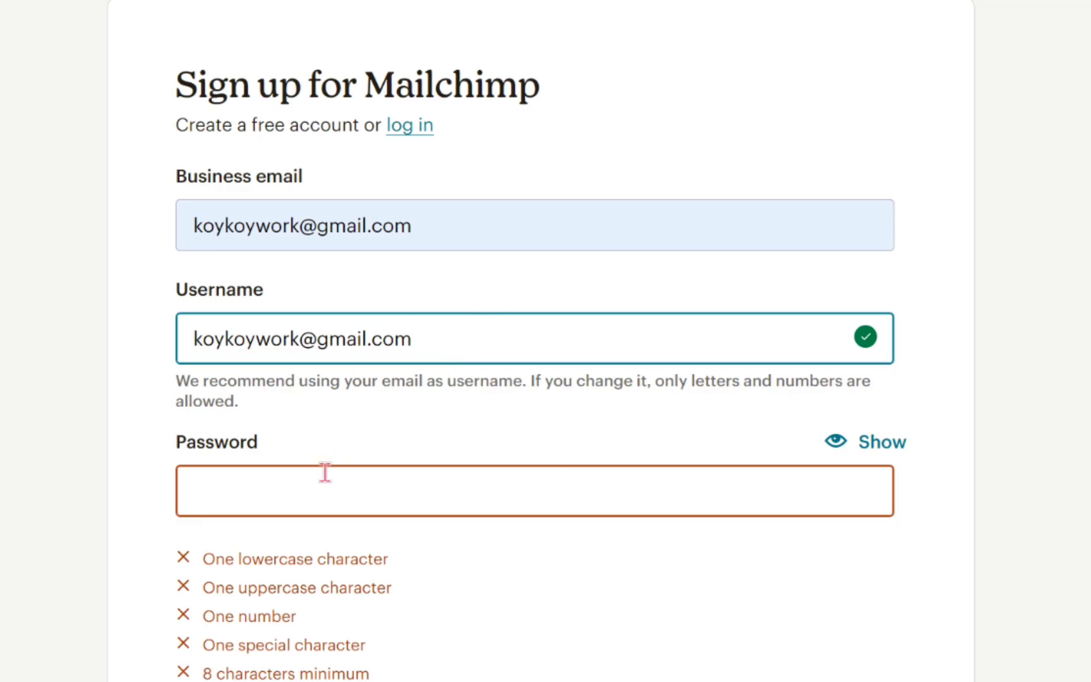
{"action": "left_click", "coordinate": [312, 503]}
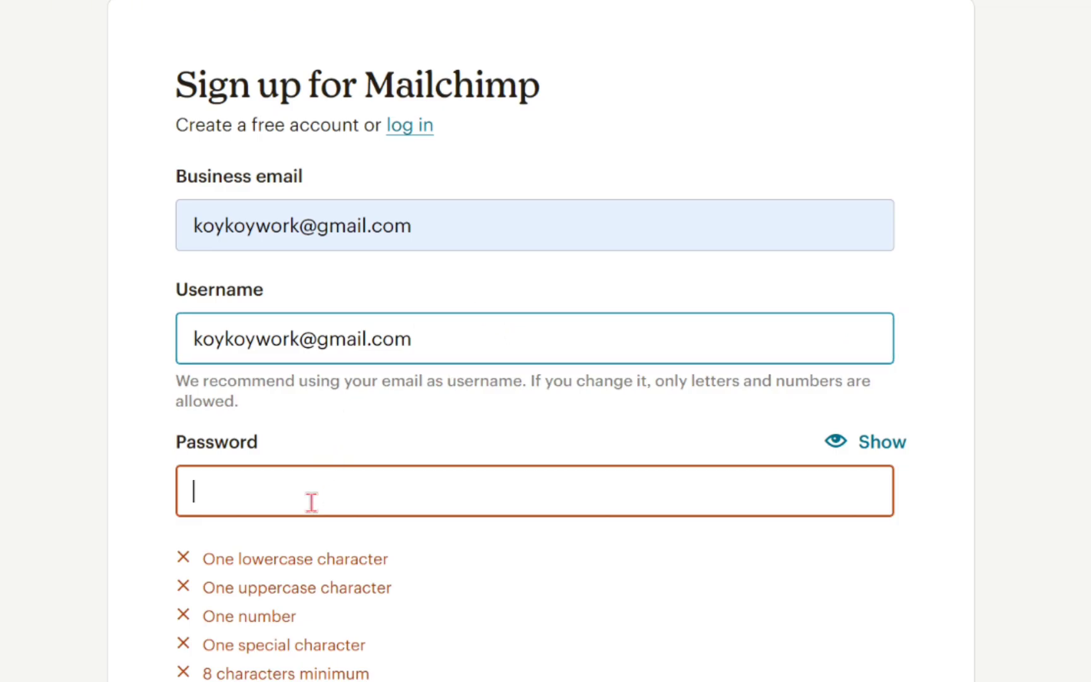
{"action": "key", "text": "Caps_Lock"}
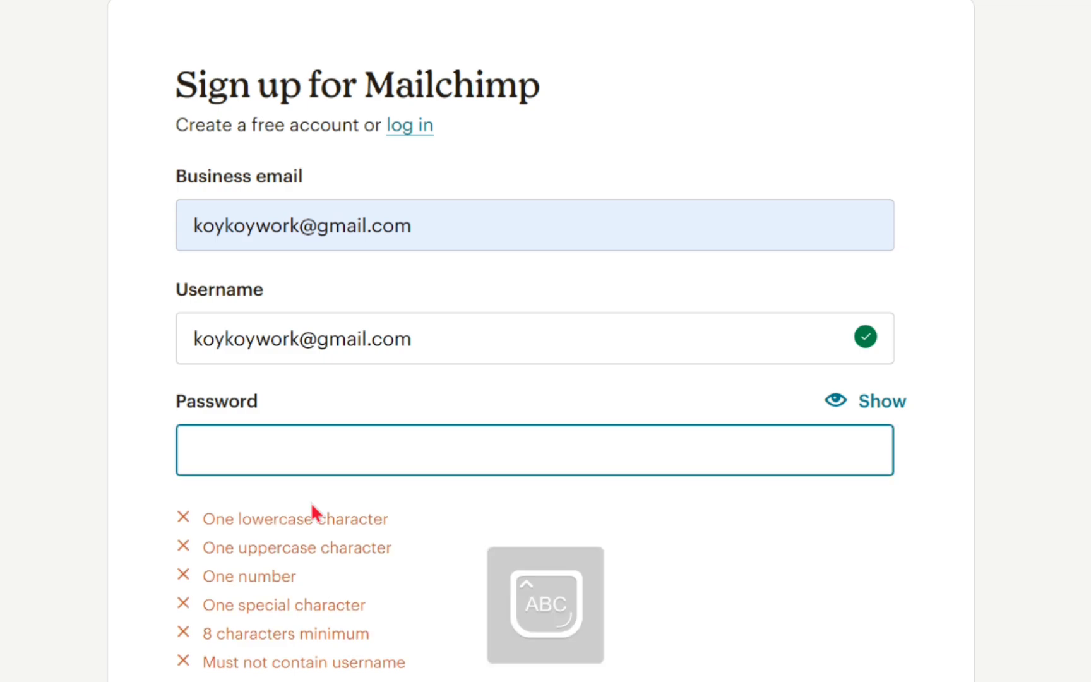
{"action": "key", "text": "Caps_Lock"}
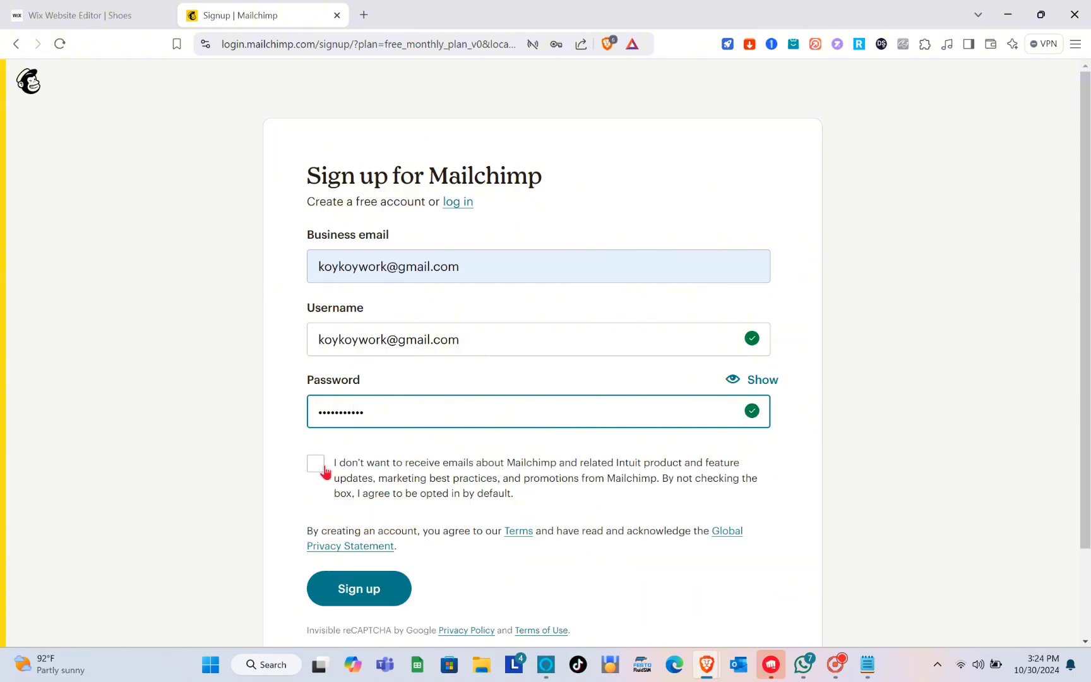
{"action": "scroll", "coordinate": [382, 608], "scroll_direction": "down", "scroll_amount": 2}
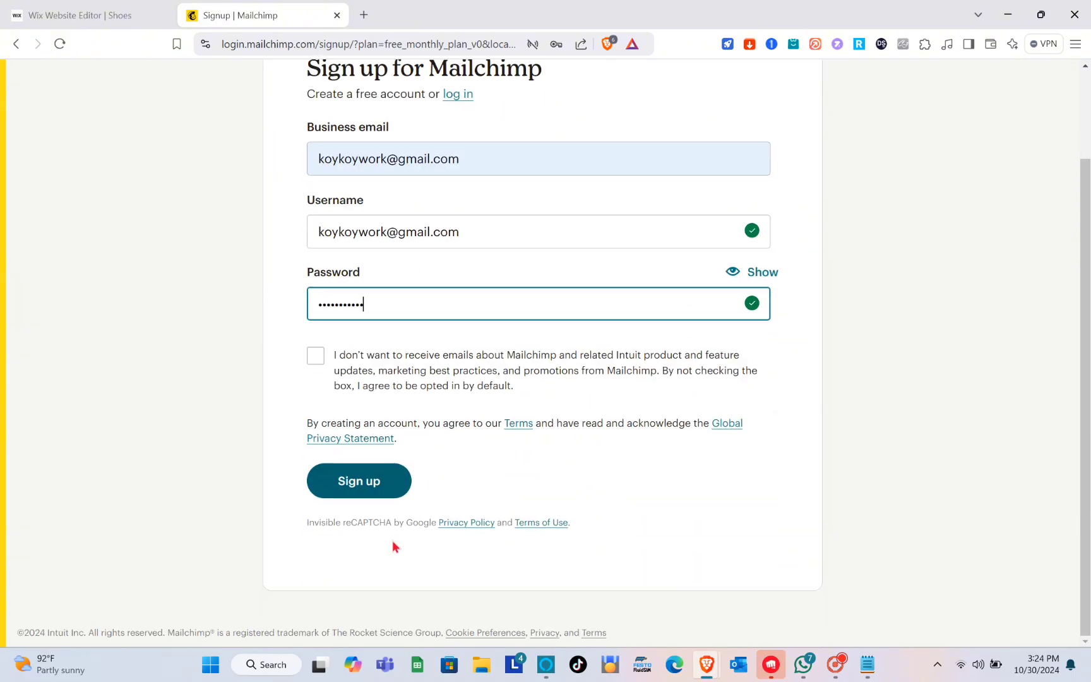
{"action": "left_click", "coordinate": [382, 496]}
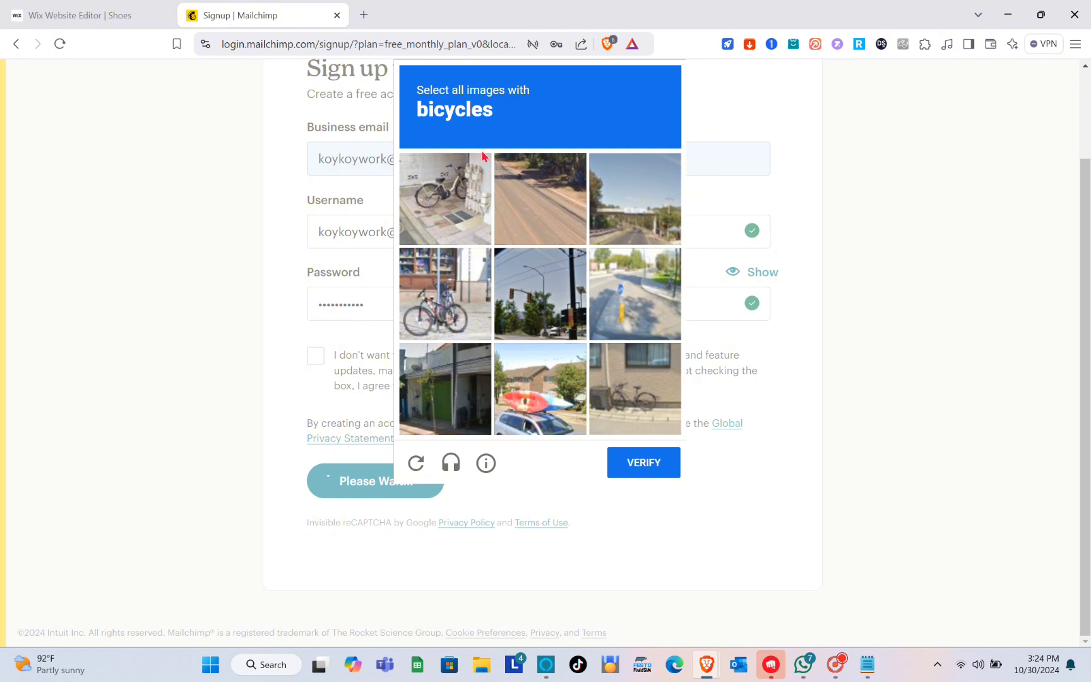
- Solve the bicycle image captcha and submit it
{"action": "left_click", "coordinate": [483, 214]}
{"action": "left_click", "coordinate": [458, 302]}
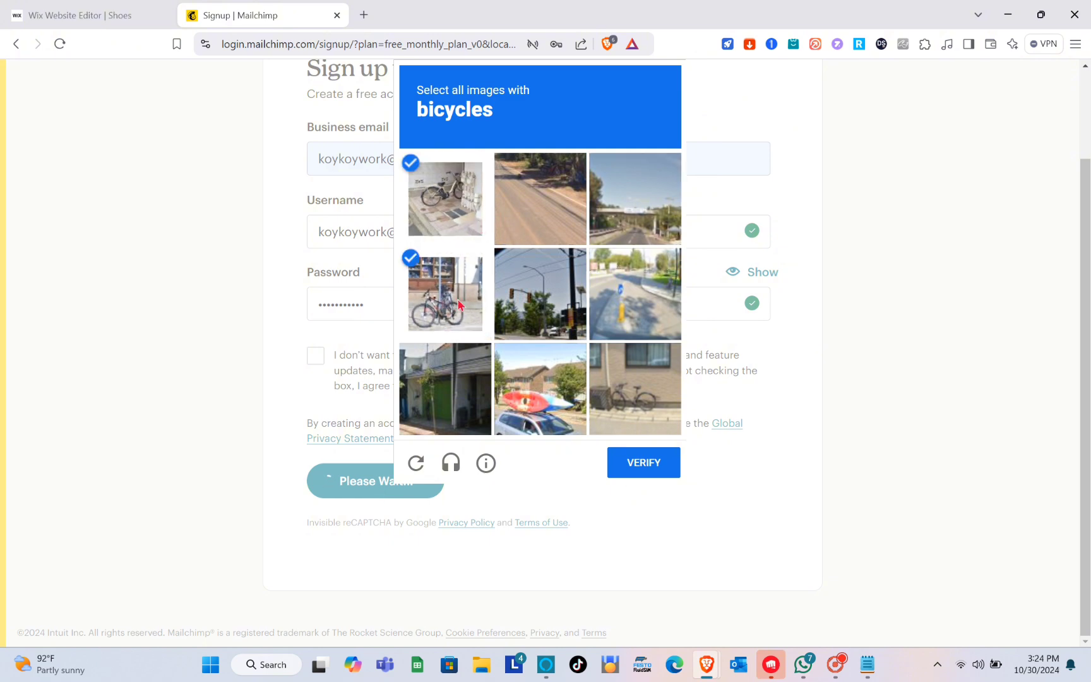
{"action": "left_click", "coordinate": [635, 379]}
{"action": "left_click", "coordinate": [665, 475]}
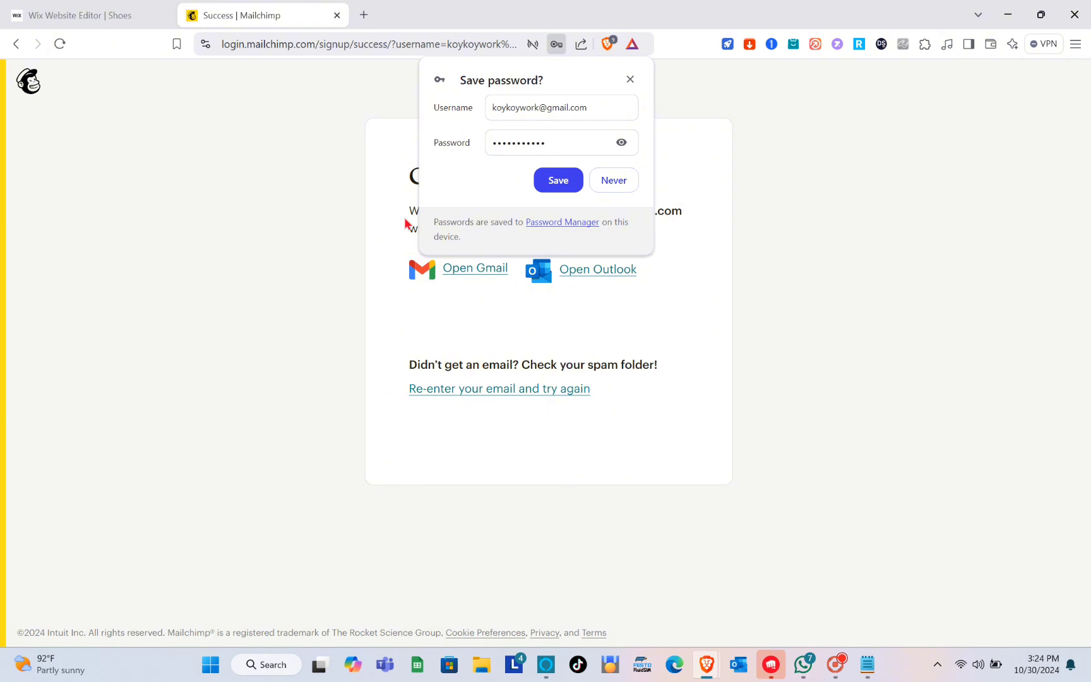
- Save the login in Brave, then follow the activation link in the Gmail 'Activate your Mailchimp account' email
{"action": "left_click", "coordinate": [559, 180]}
{"action": "left_click", "coordinate": [462, 272]}
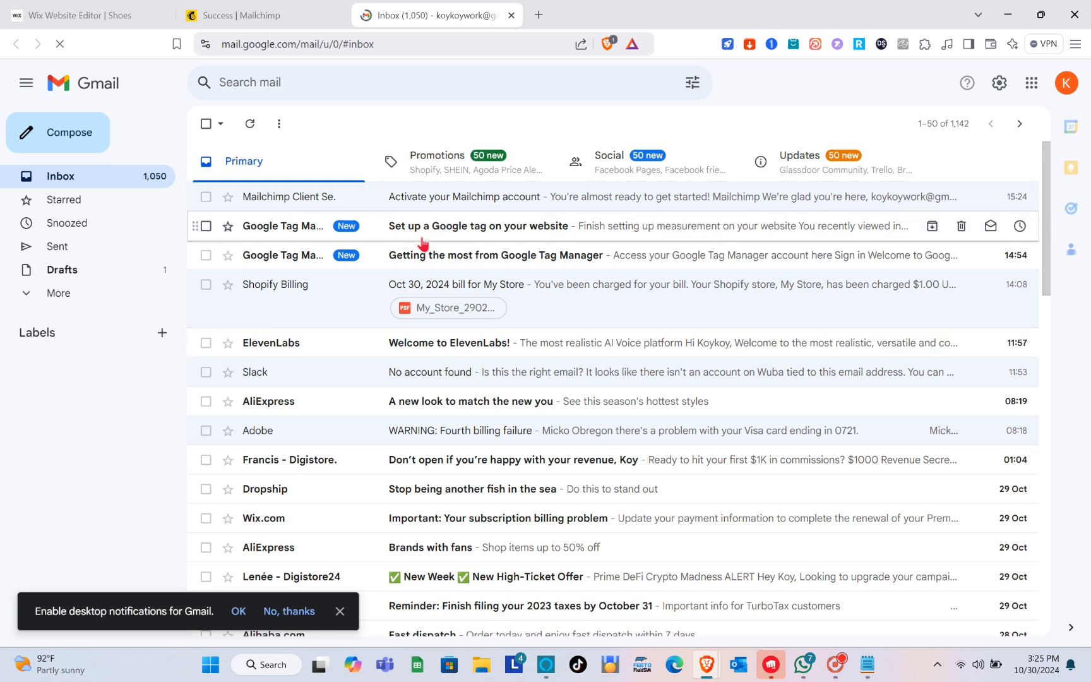
{"action": "left_click", "coordinate": [459, 201]}
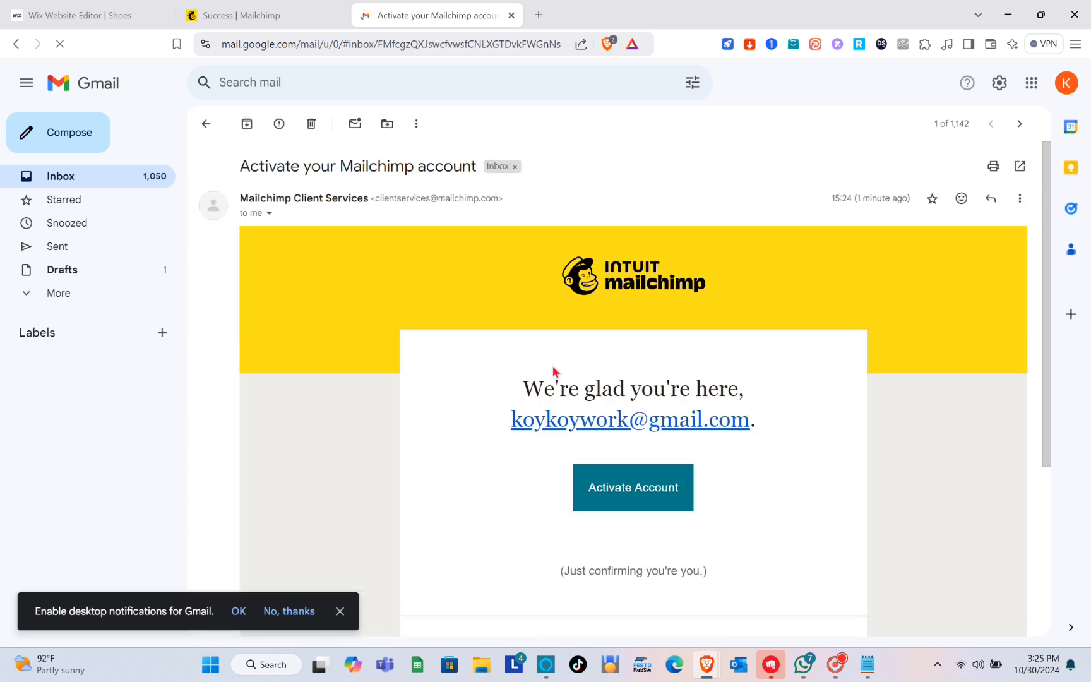
{"action": "left_click", "coordinate": [611, 498]}
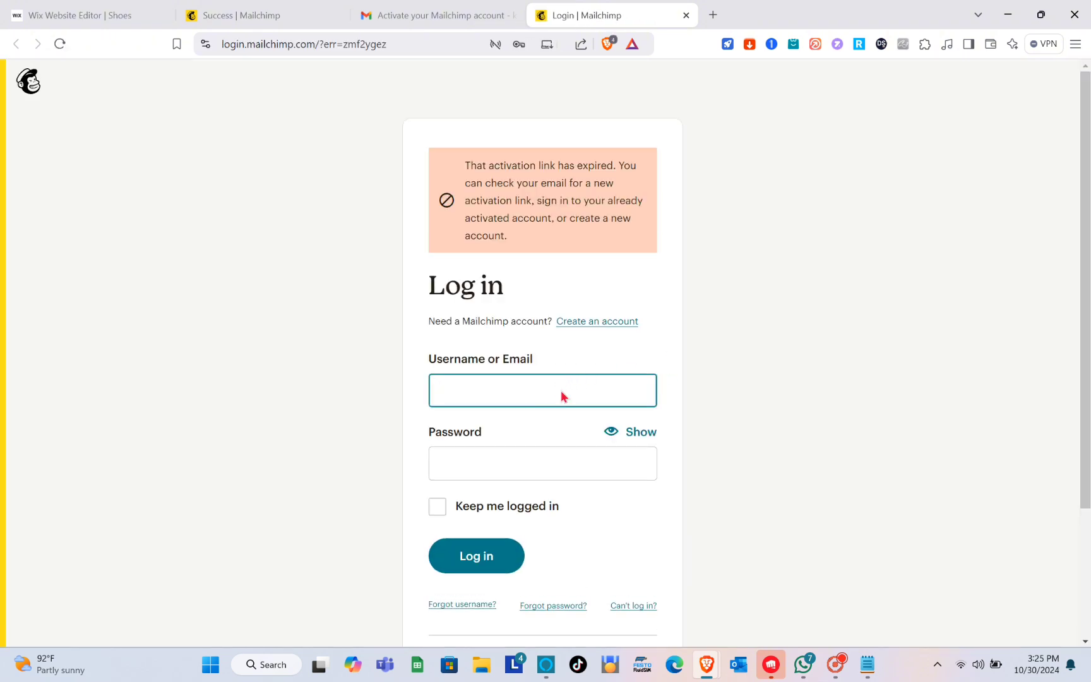
- Log in using the saved username and password from the browser's autofill
{"action": "scroll", "coordinate": [564, 391], "scroll_direction": "down", "scroll_amount": 2}
{"action": "scroll", "coordinate": [561, 390], "scroll_direction": "up", "scroll_amount": 1}
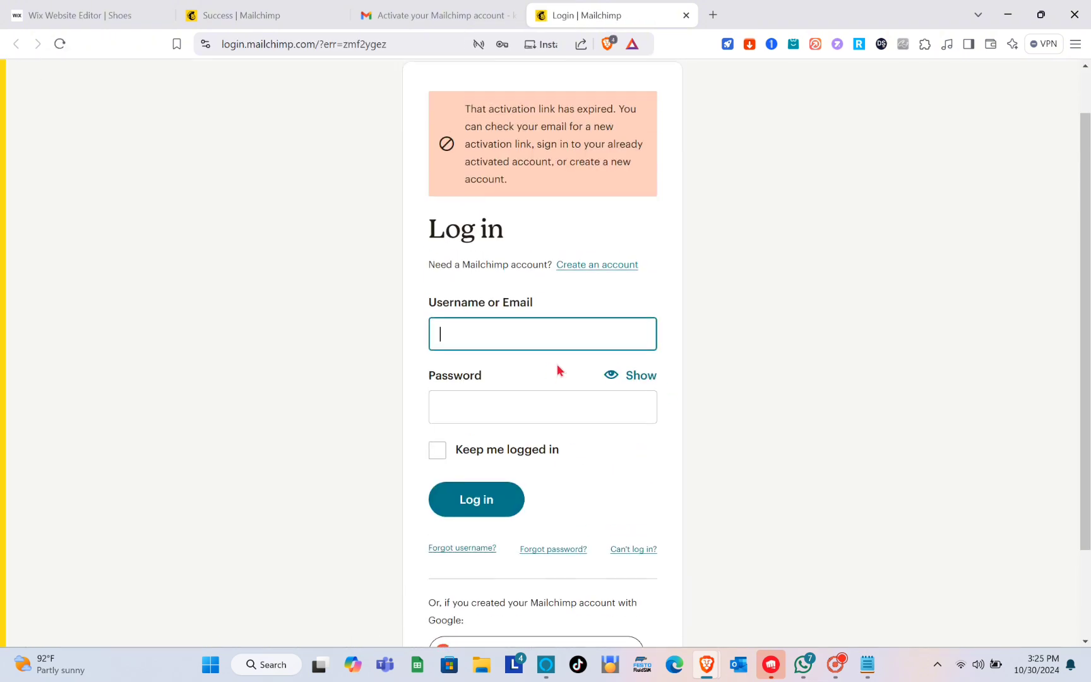
{"action": "left_click", "coordinate": [512, 341]}
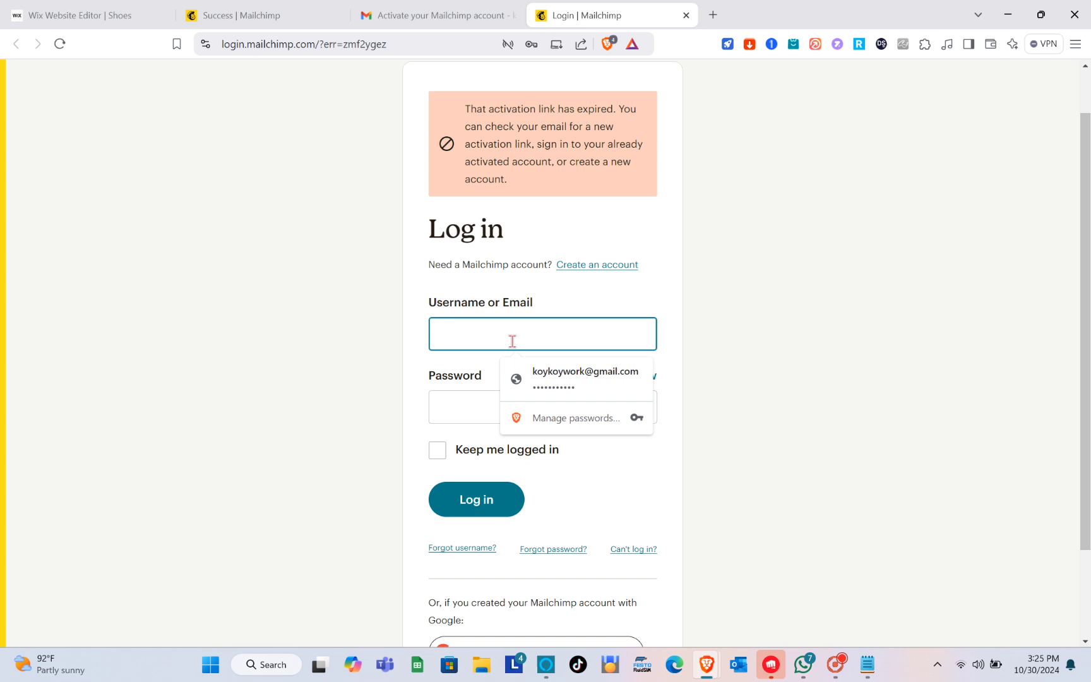
{"action": "left_click", "coordinate": [541, 390]}
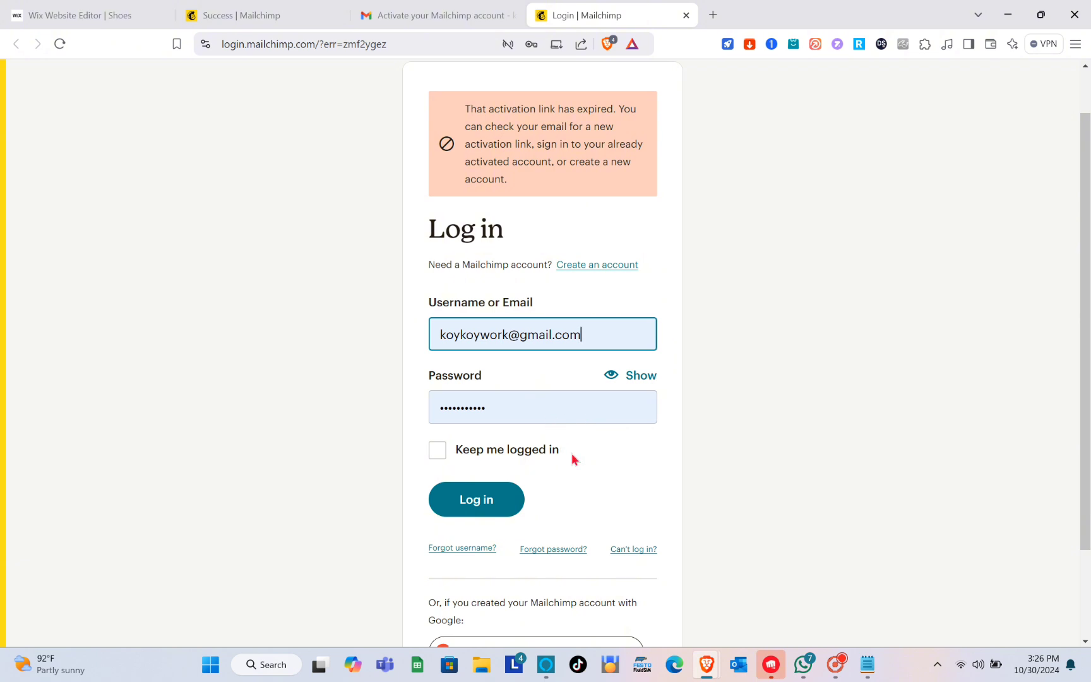
{"action": "left_click", "coordinate": [486, 500]}
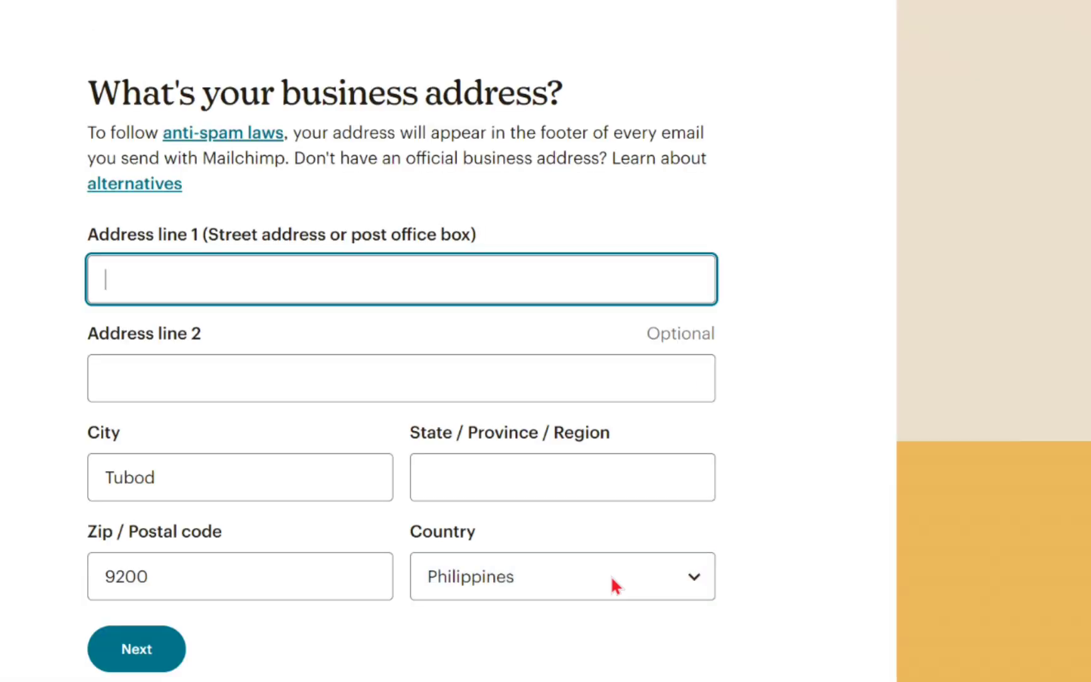
- Fill the business address from a saved suggestion and submit it
{"action": "left_click", "coordinate": [295, 297]}
{"action": "left_click", "coordinate": [239, 364]}
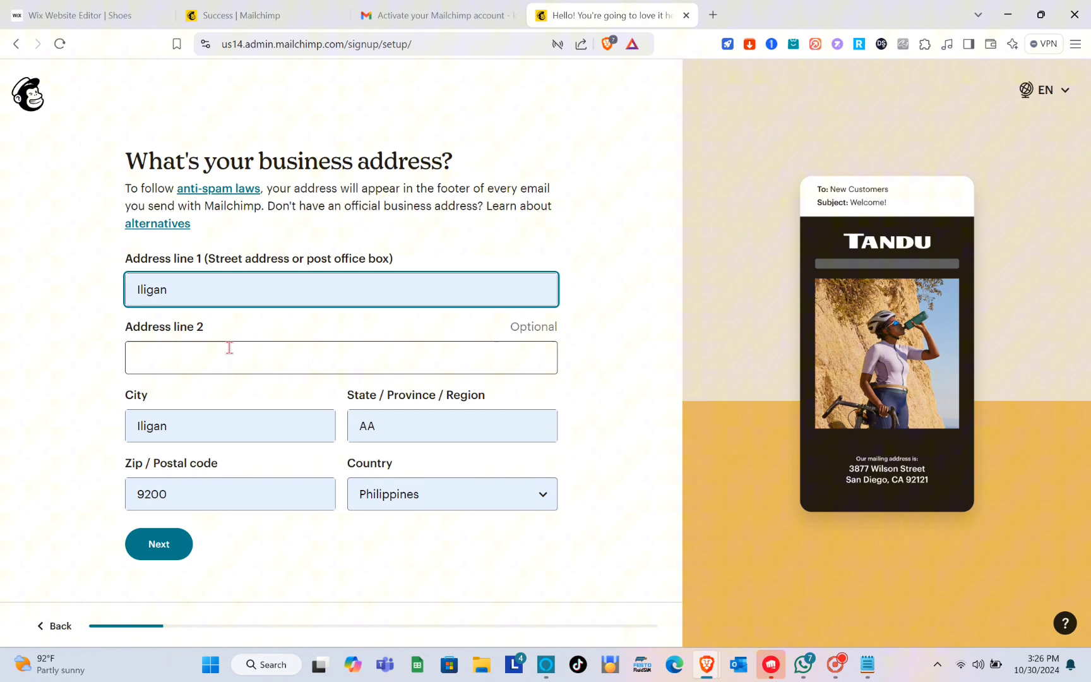
{"action": "left_click", "coordinate": [229, 348]}
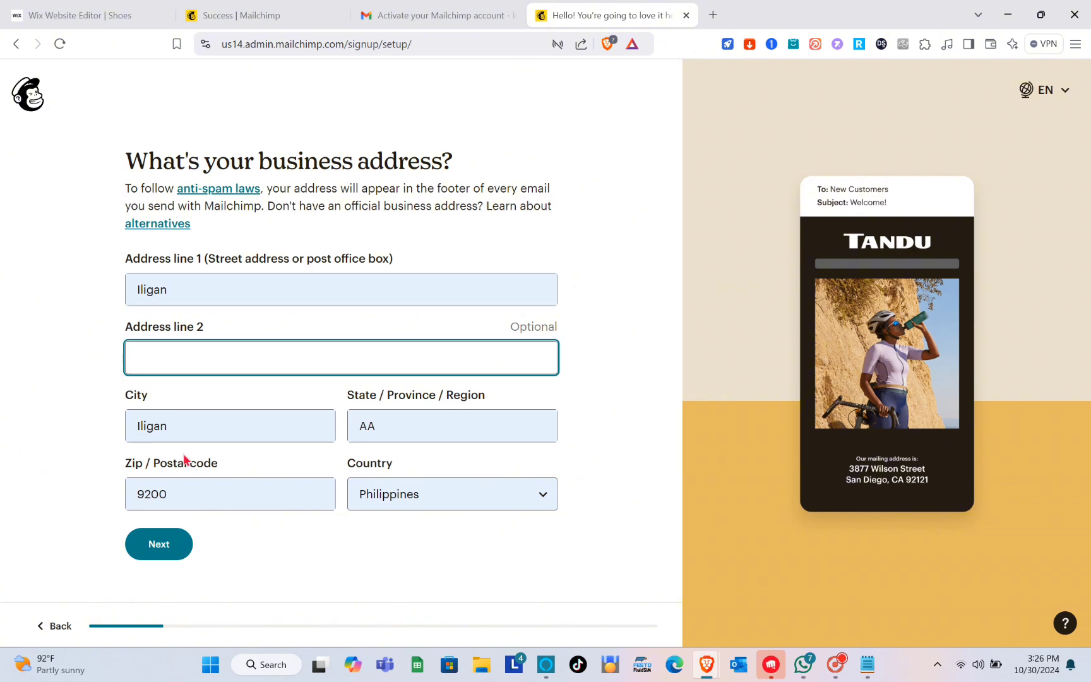
{"action": "left_click", "coordinate": [161, 546]}
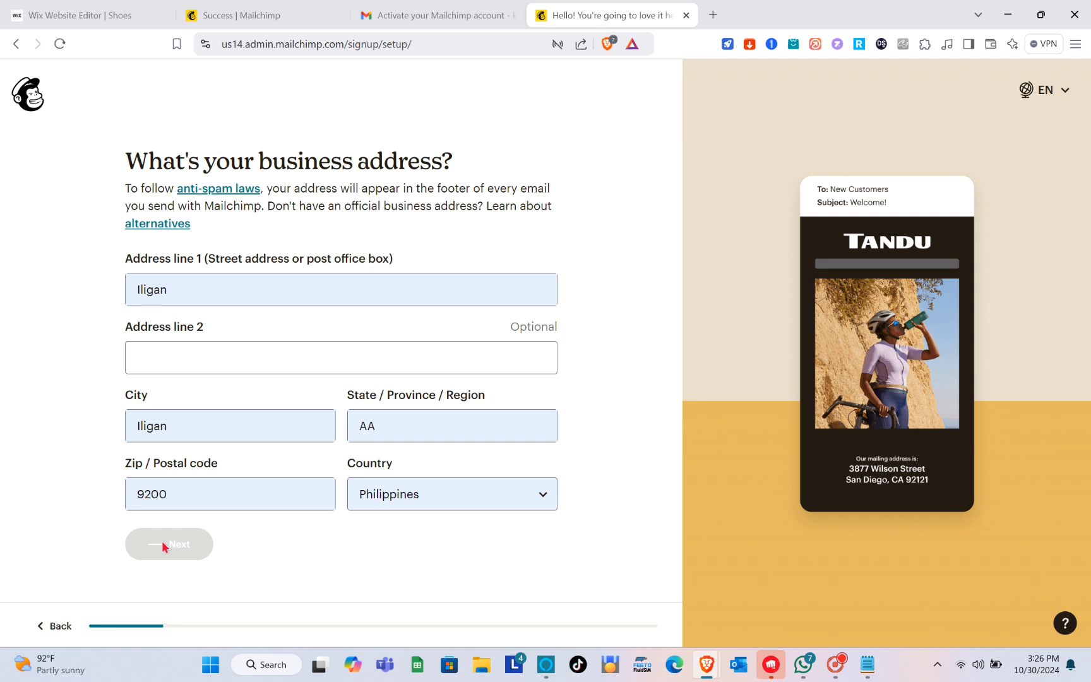
- Answer that customers buy through their own website
{"action": "left_click", "coordinate": [272, 396]}
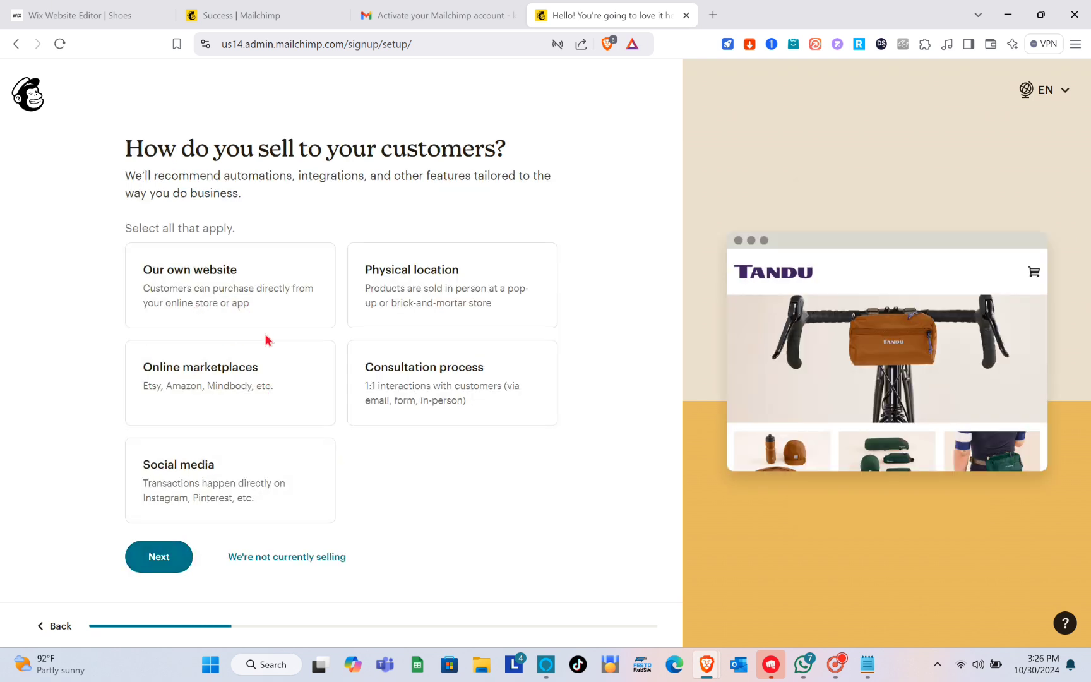
{"action": "left_click", "coordinate": [271, 289]}
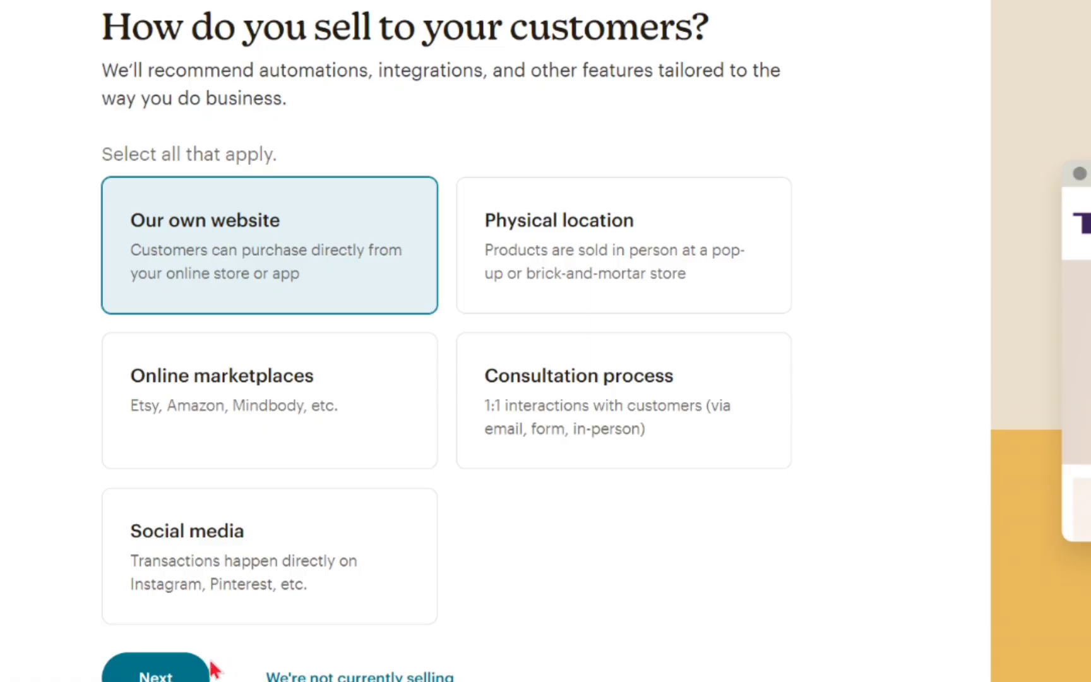
{"action": "left_click", "coordinate": [191, 674]}
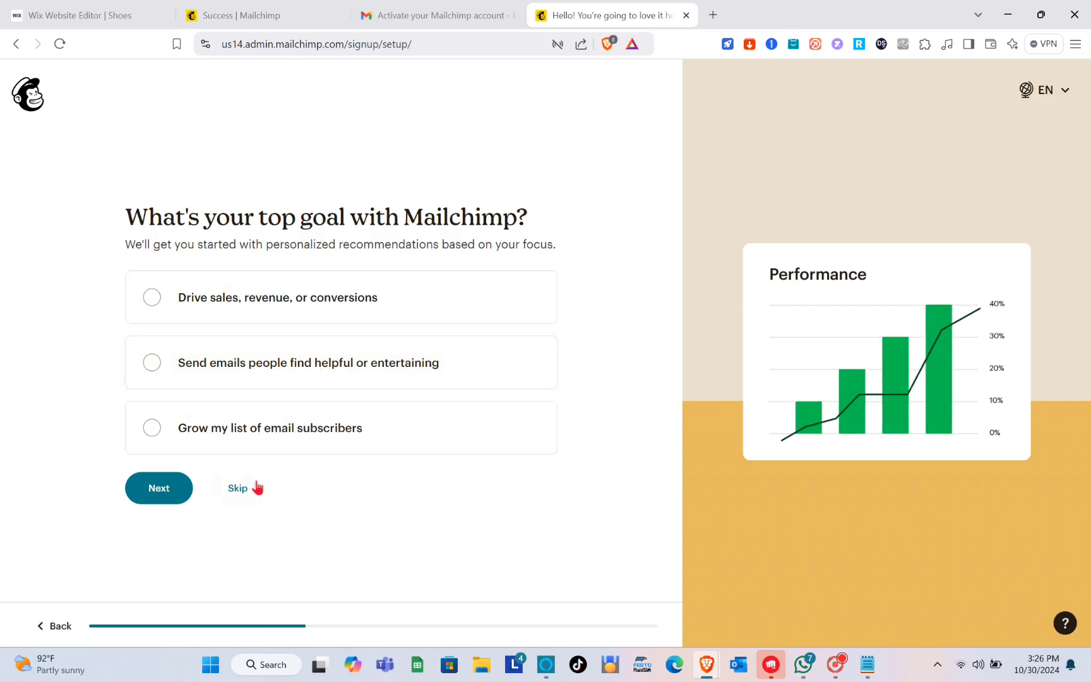
- Skip the top goal, important features and brand import questions
{"action": "left_click", "coordinate": [256, 488]}
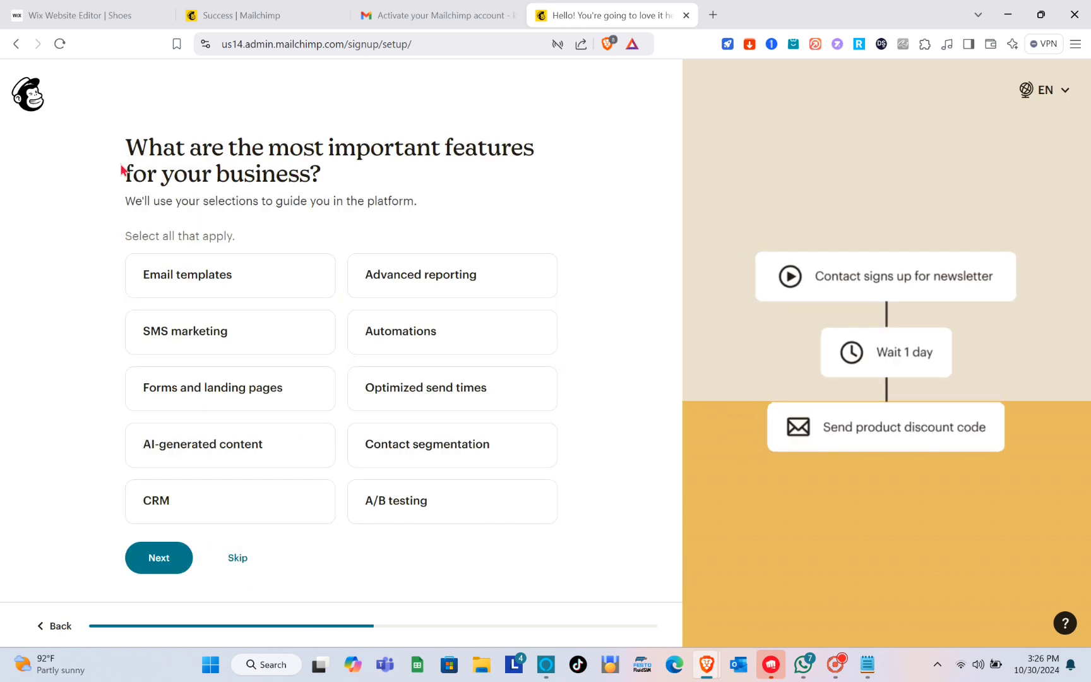
{"action": "left_click", "coordinate": [249, 560]}
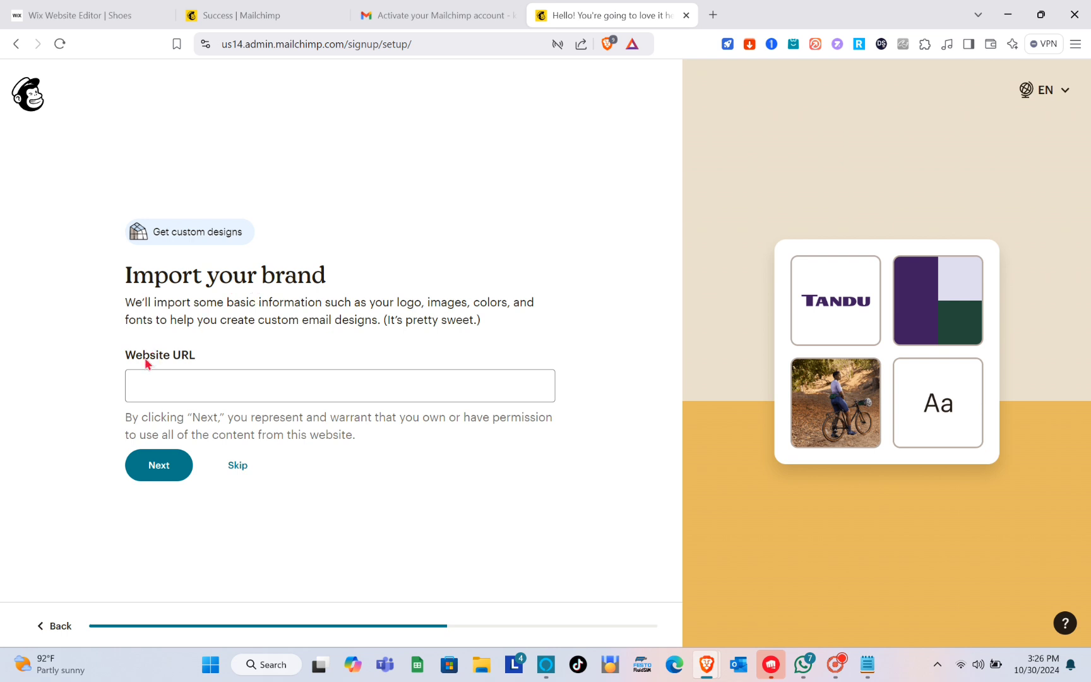
{"action": "left_click", "coordinate": [230, 466]}
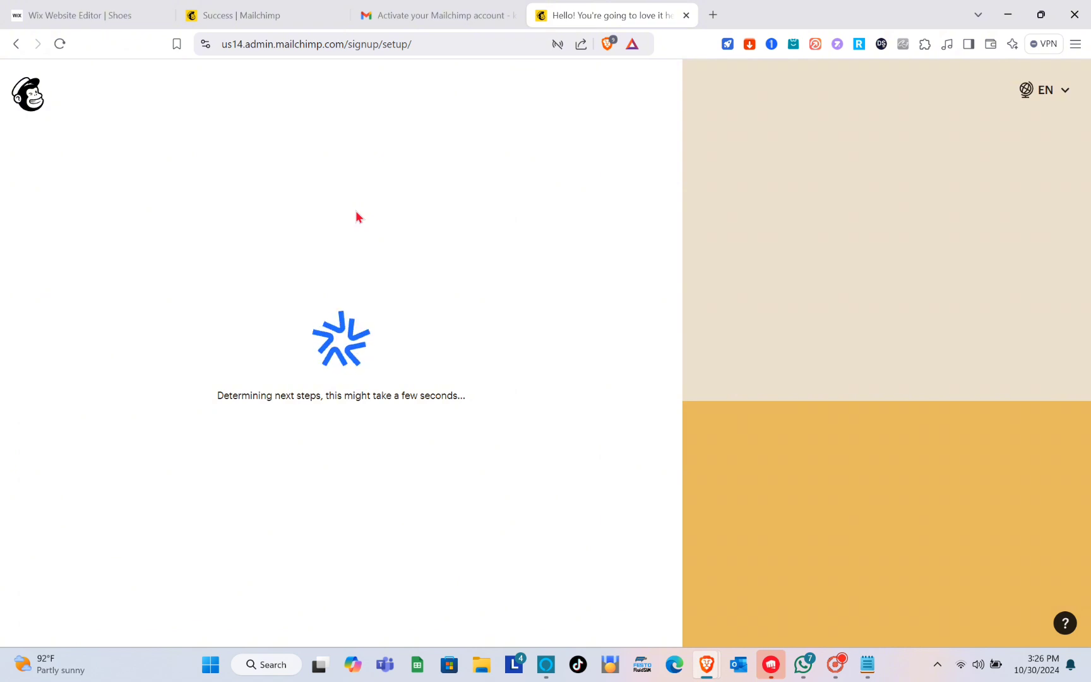
{"action": "left_click_drag", "start_coordinate": [574, 10], "coordinate": [463, 9]}
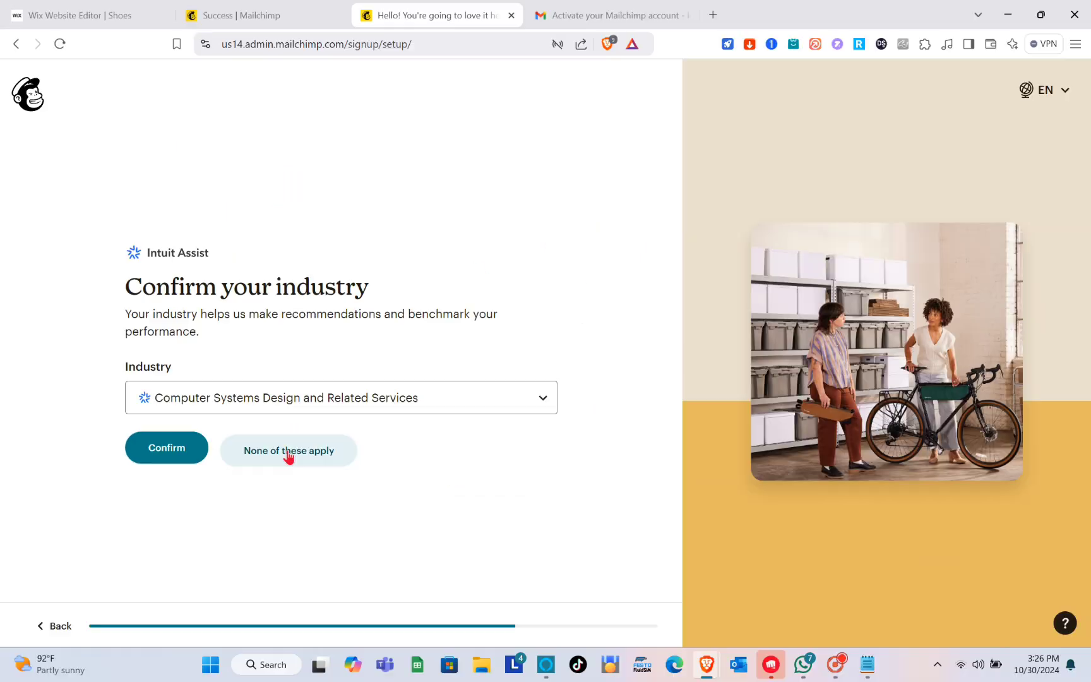
- Choose 'None of these apply' for industry and the 0 - 500 contact range
{"action": "left_click", "coordinate": [446, 468]}
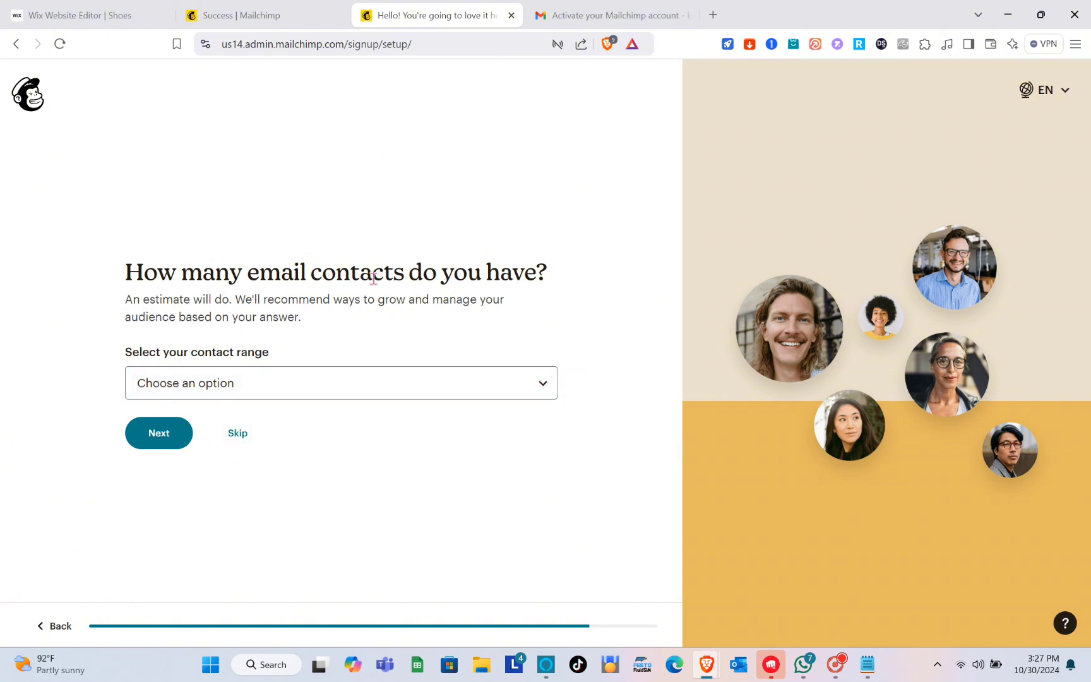
{"action": "left_click", "coordinate": [259, 384]}
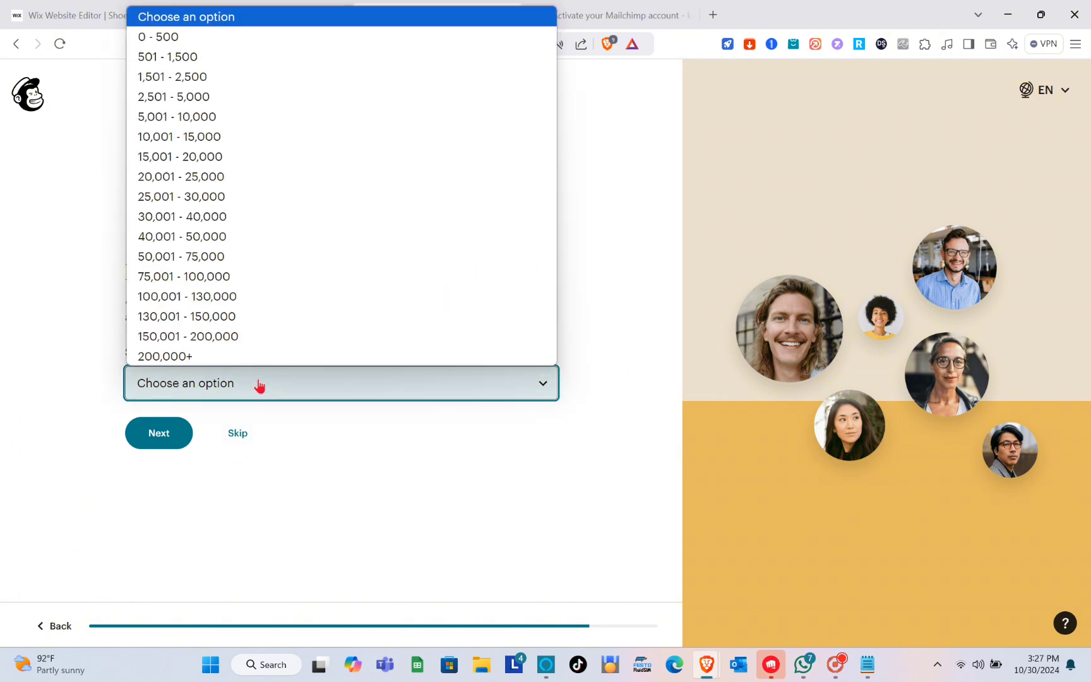
{"action": "left_click", "coordinate": [259, 383]}
{"action": "left_click", "coordinate": [241, 434]}
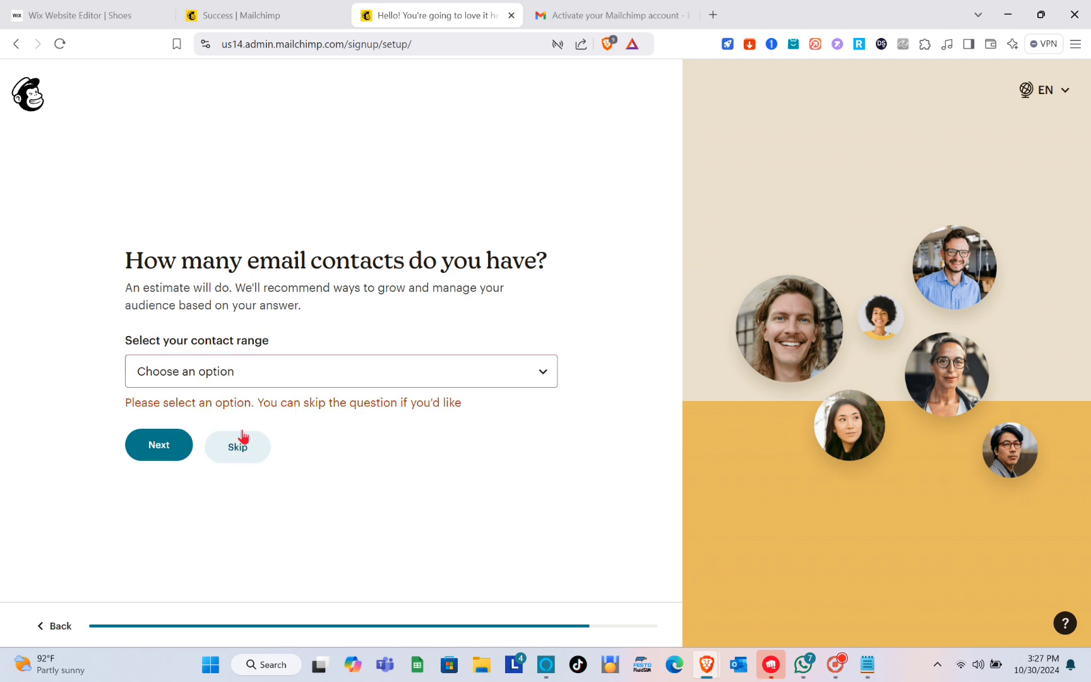
{"action": "left_click", "coordinate": [294, 369]}
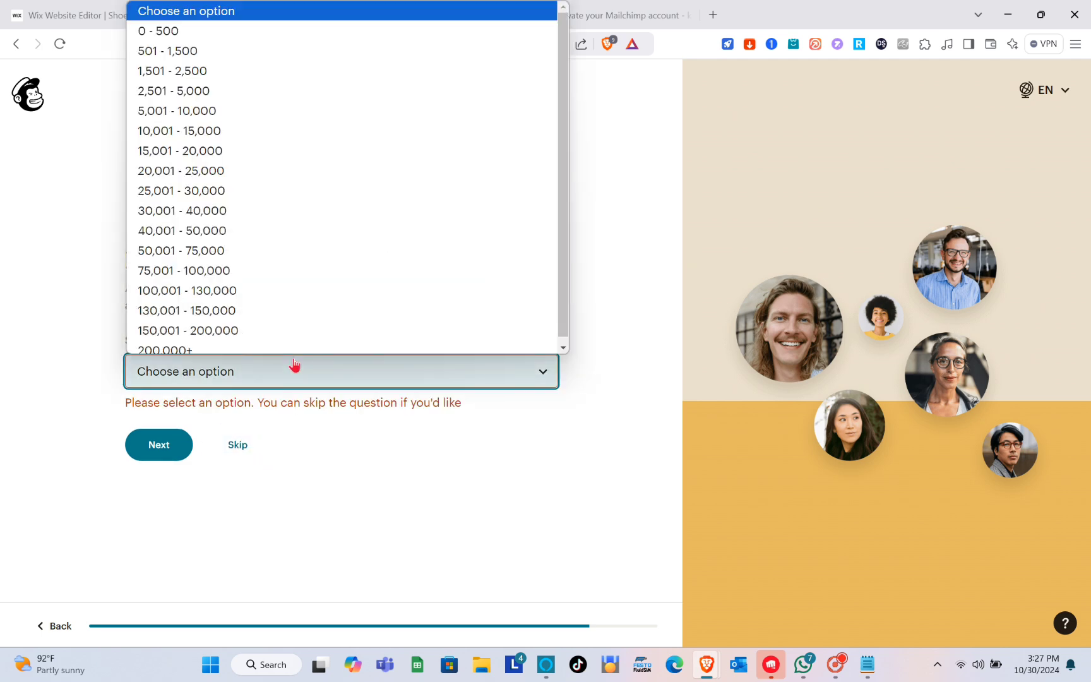
{"action": "left_click", "coordinate": [238, 29]}
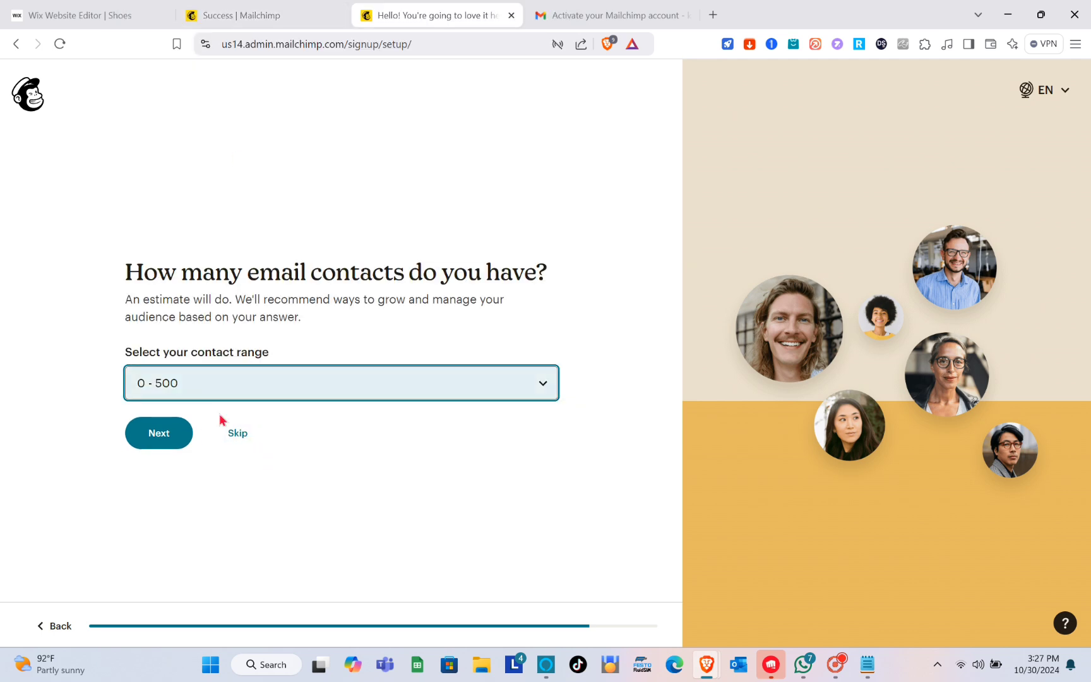
{"action": "left_click", "coordinate": [152, 445]}
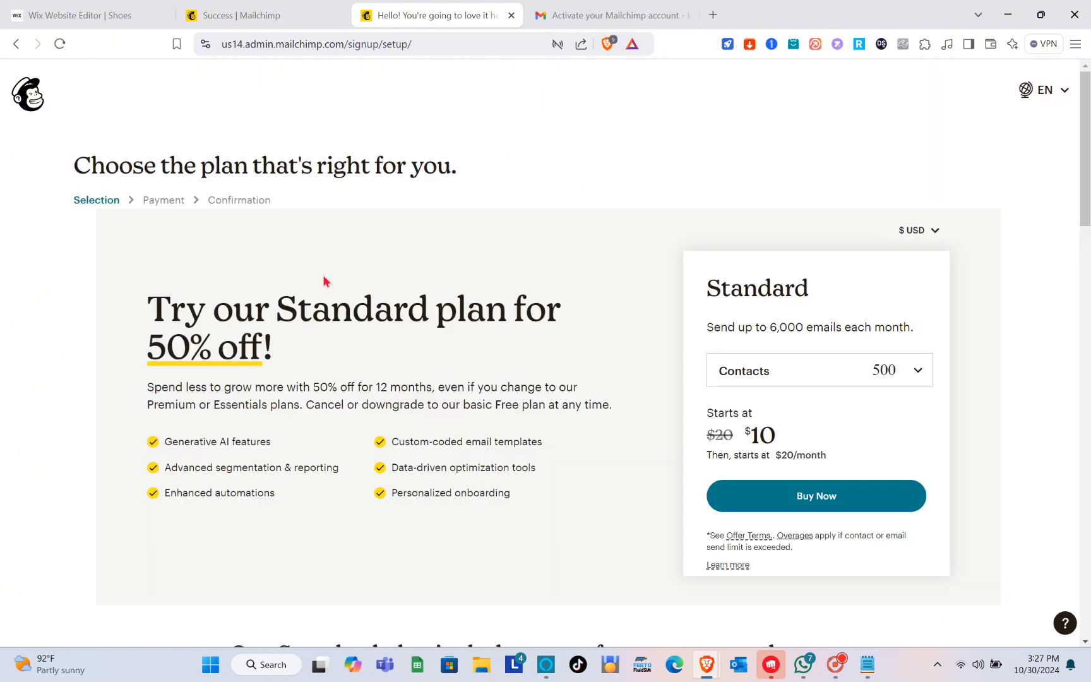
- Scroll past the Standard plan offer until the Home dashboard loads
{"action": "scroll", "coordinate": [575, 369], "scroll_direction": "down", "scroll_amount": 8}
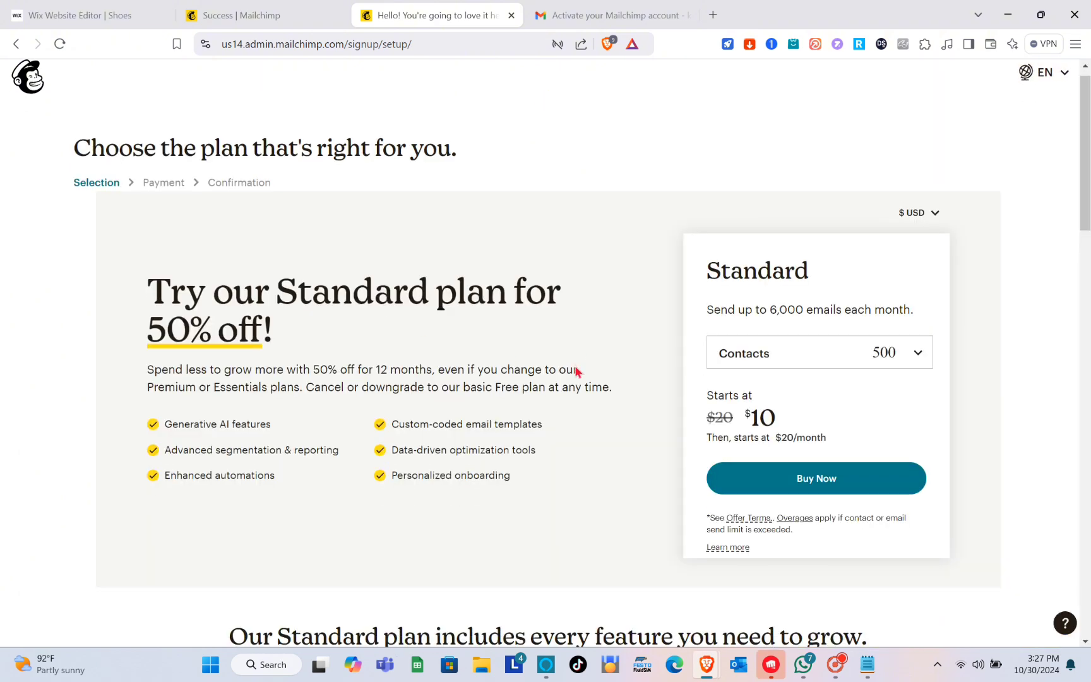
{"action": "scroll", "coordinate": [575, 365], "scroll_direction": "down", "scroll_amount": 2}
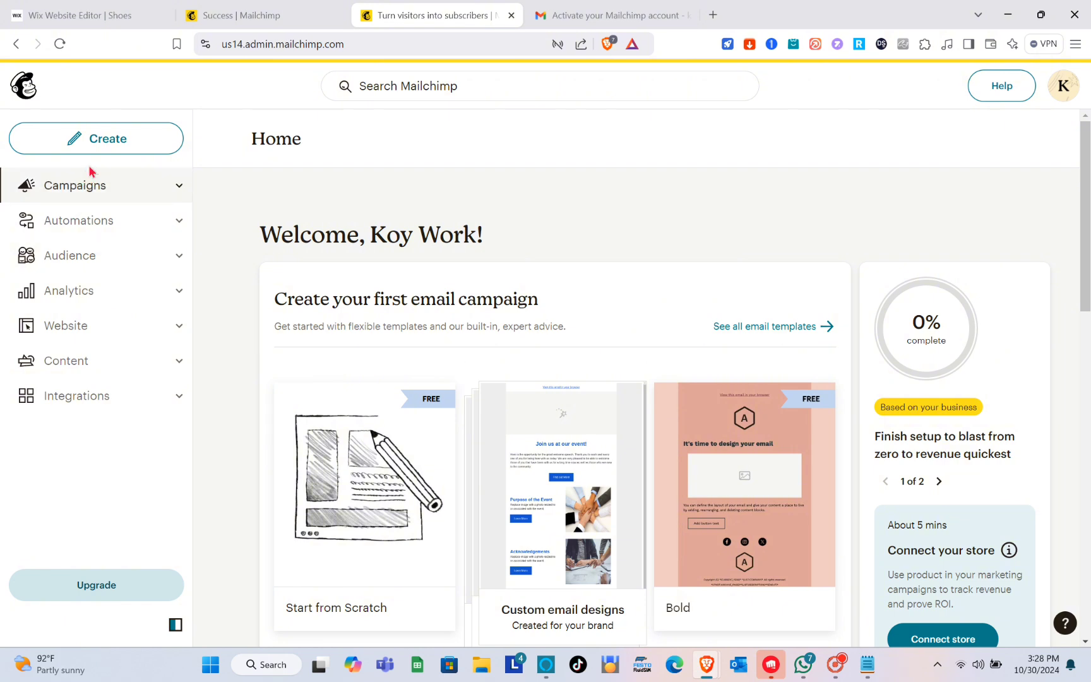
- Peek at campaign creation, return Home, and open the integrations directory
{"action": "left_click", "coordinate": [122, 155]}
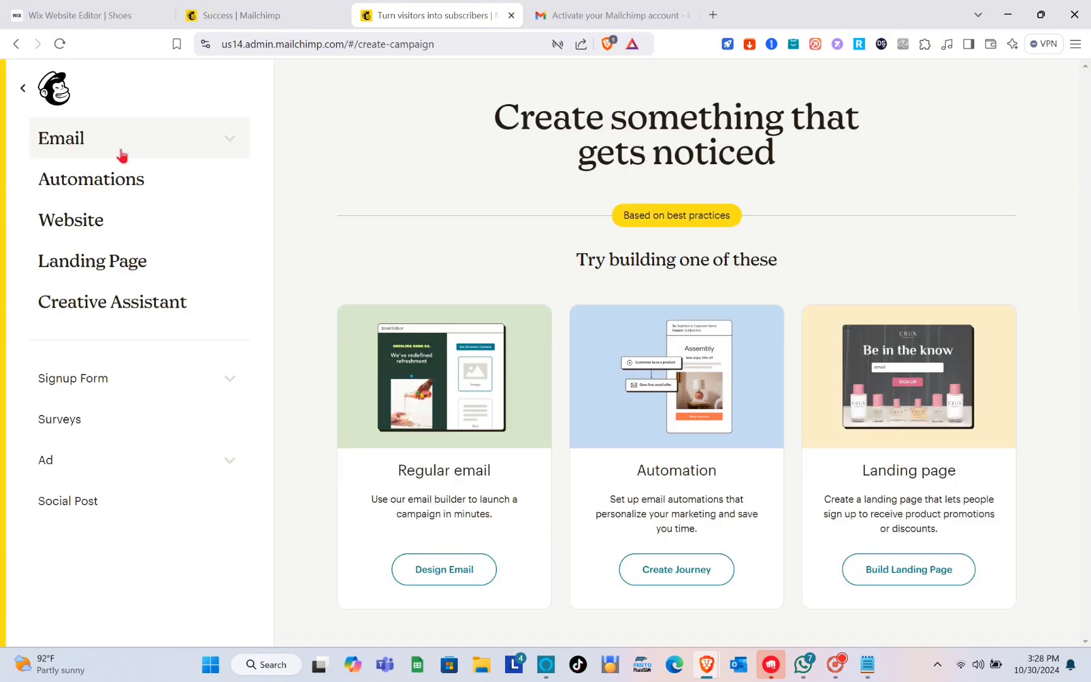
{"action": "left_click", "coordinate": [21, 98]}
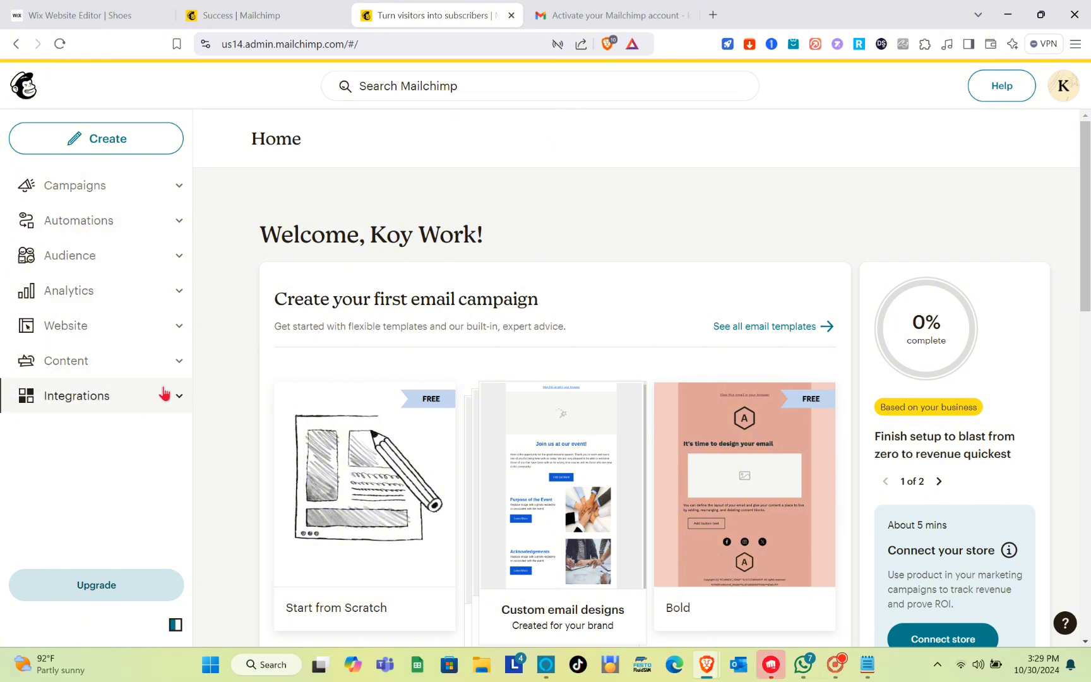
{"action": "left_click", "coordinate": [148, 399]}
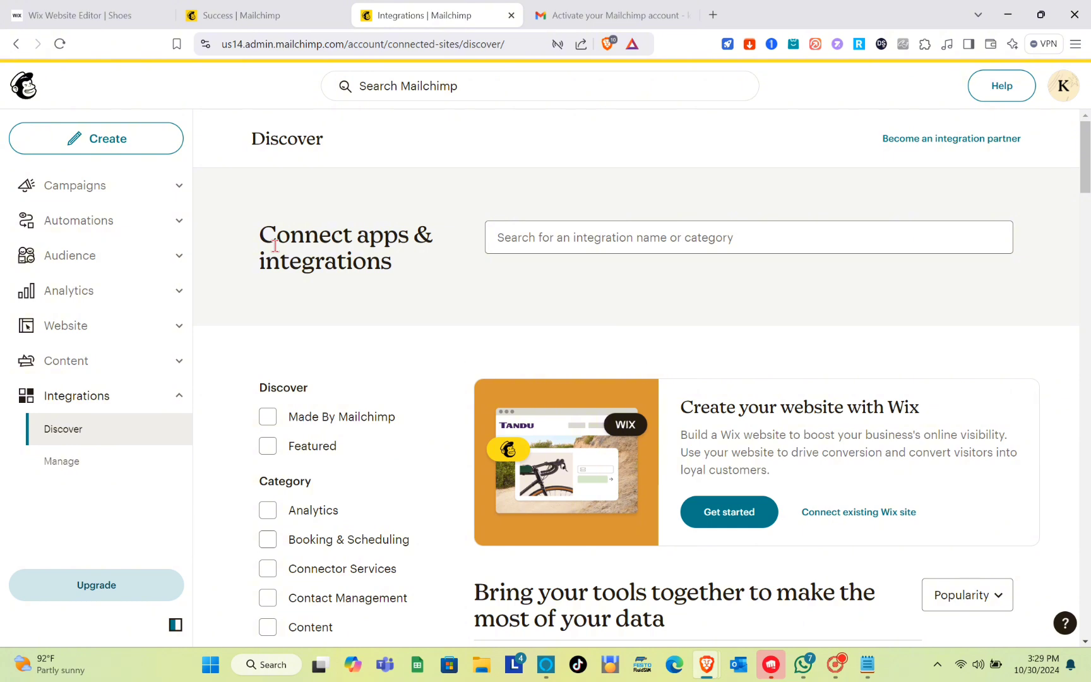
- Search integrations for 'wi' and open the Wix integration page
{"action": "left_click", "coordinate": [619, 236]}
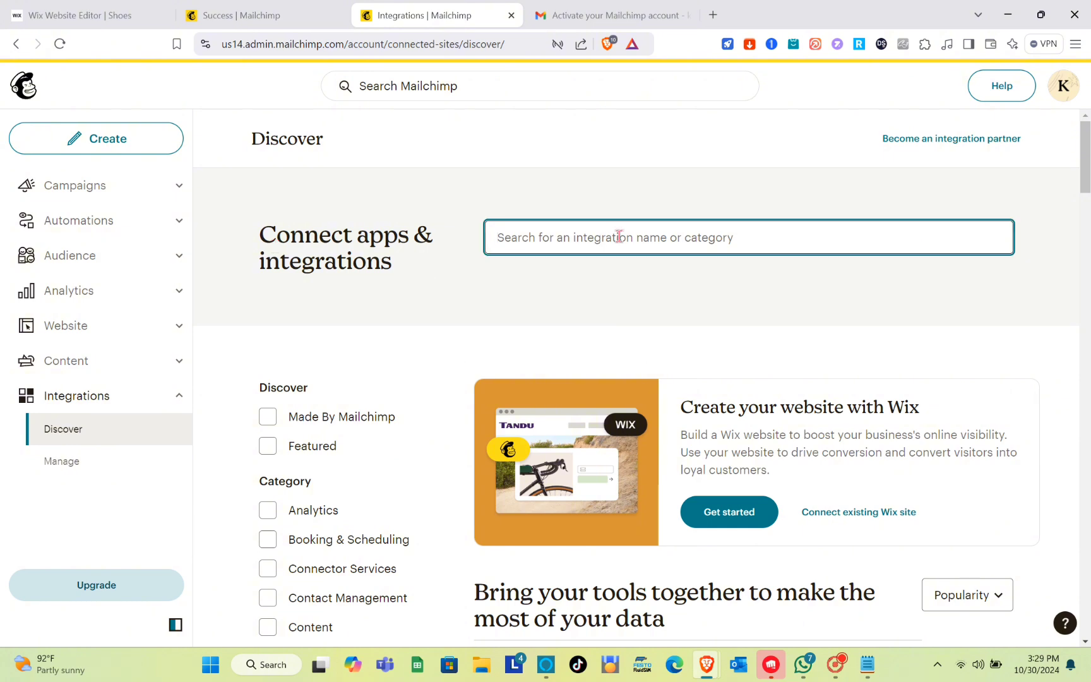
{"action": "type", "text": "wix"}
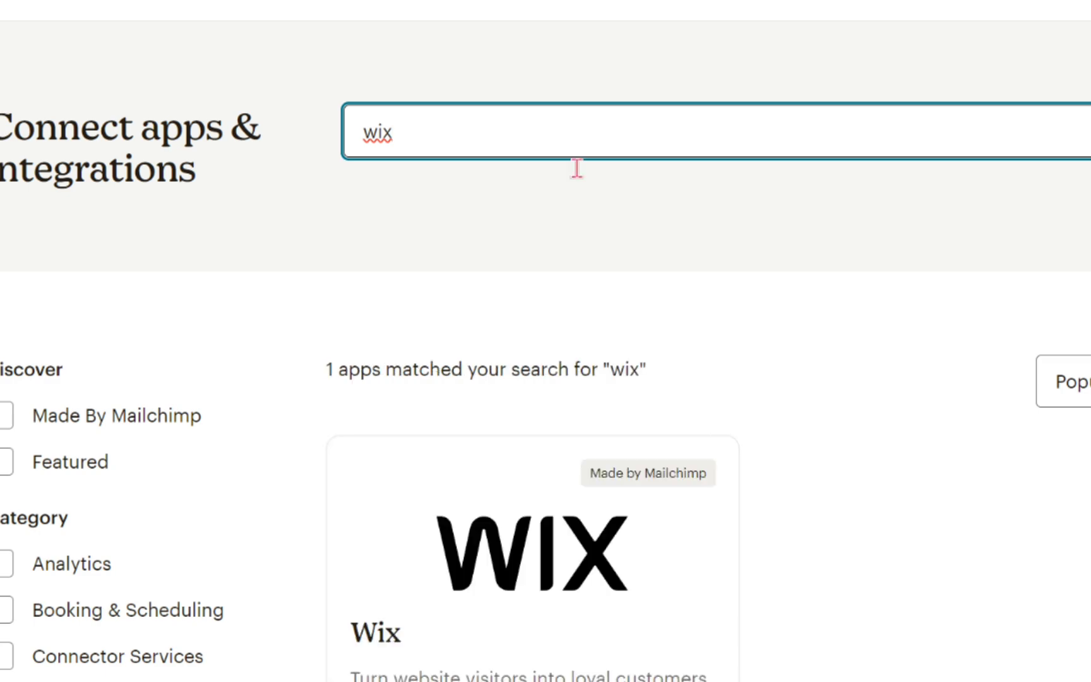
{"action": "scroll", "coordinate": [576, 618], "scroll_direction": "down", "scroll_amount": 3}
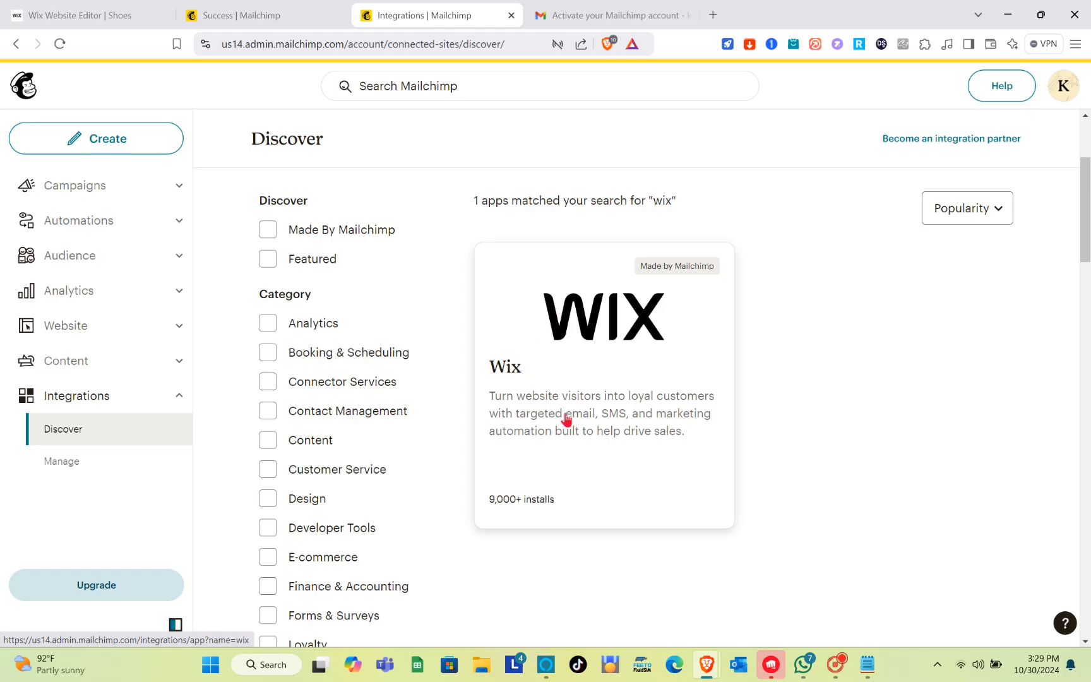
{"action": "left_click", "coordinate": [566, 419]}
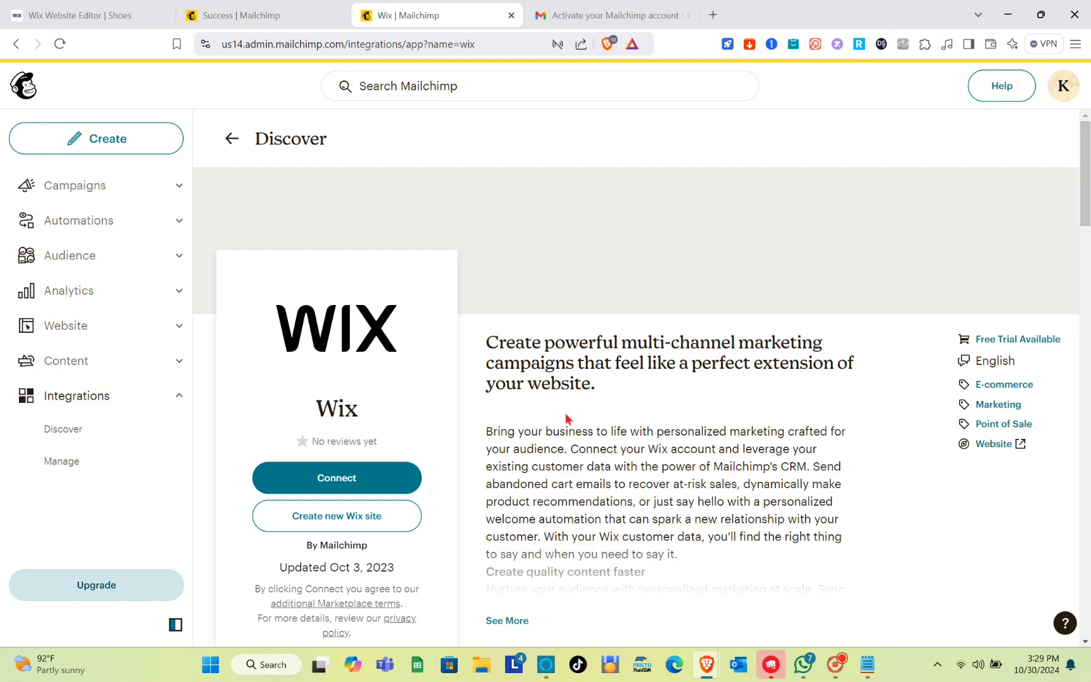
{"action": "scroll", "coordinate": [543, 416], "scroll_direction": "down", "scroll_amount": 1}
{"action": "scroll", "coordinate": [442, 398], "scroll_direction": "up", "scroll_amount": 1}
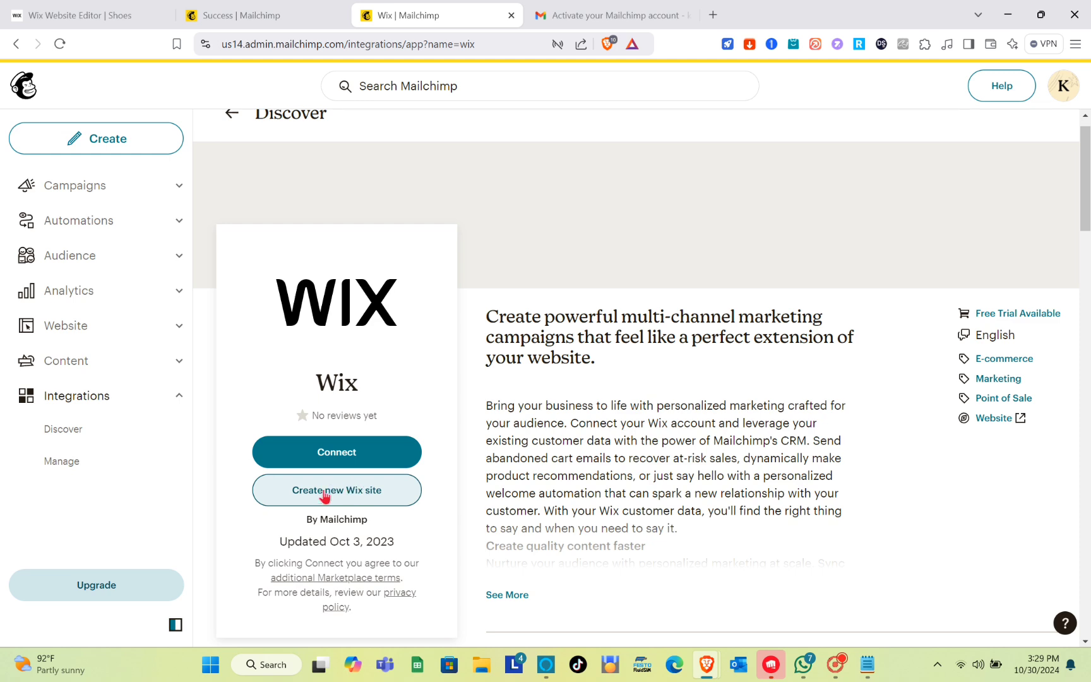
- Connect Wix, select the Shoes site, and Agree & Add Mailchimp's permissions
{"action": "left_click", "coordinate": [330, 460]}
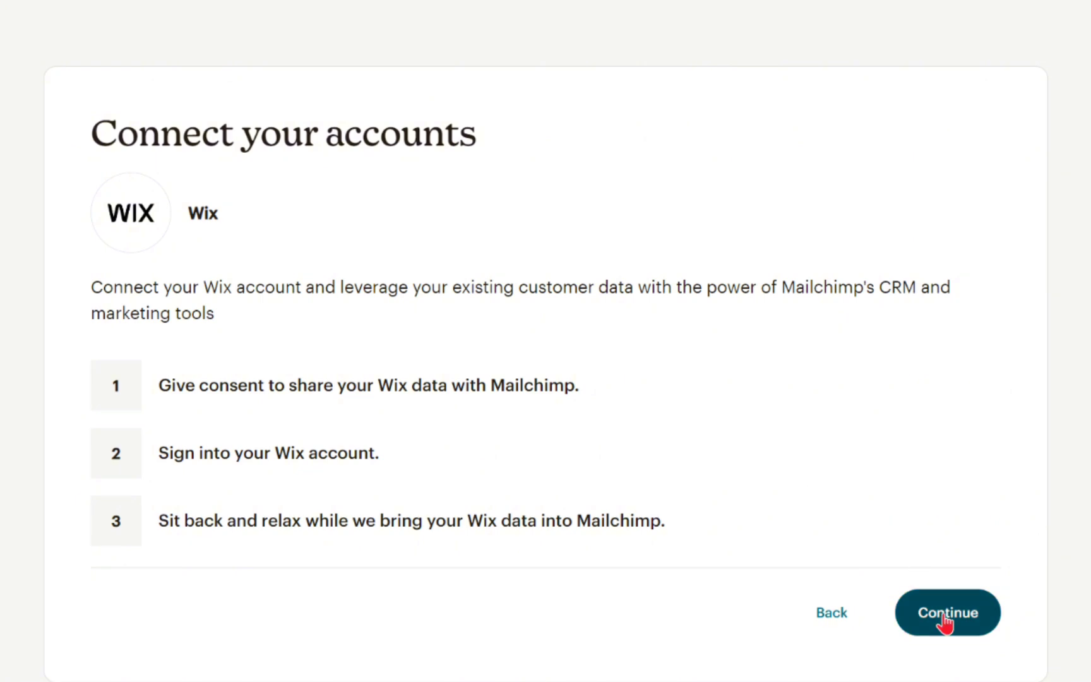
{"action": "left_click", "coordinate": [946, 622]}
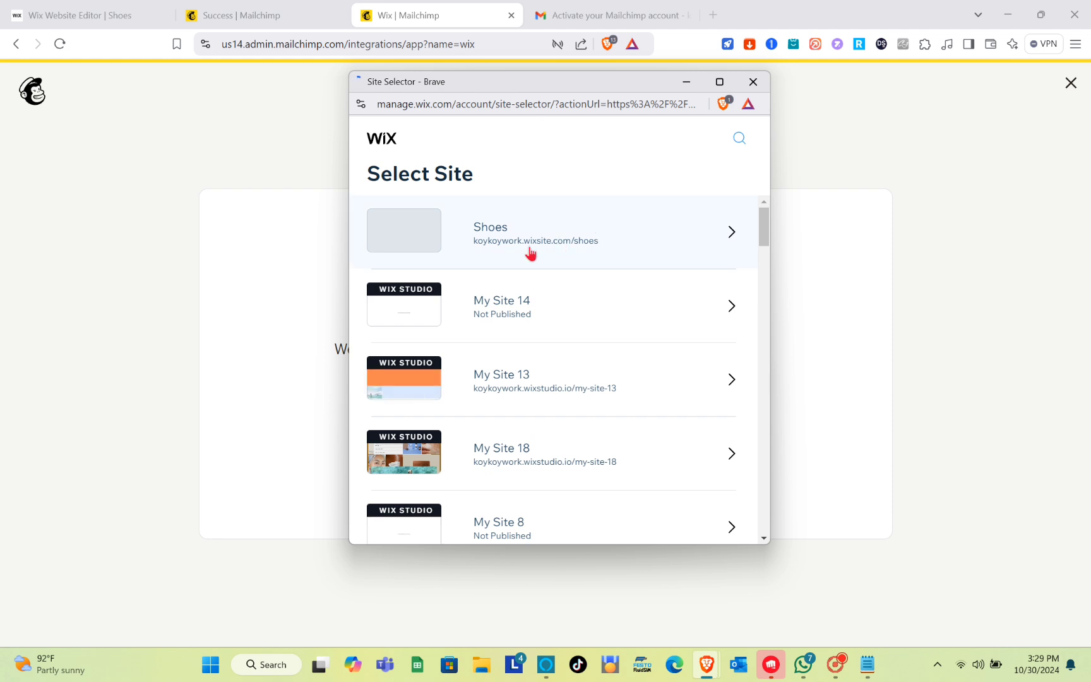
{"action": "scroll", "coordinate": [530, 324], "scroll_direction": "down", "scroll_amount": 3}
{"action": "scroll", "coordinate": [531, 324], "scroll_direction": "down", "scroll_amount": 5}
{"action": "scroll", "coordinate": [531, 324], "scroll_direction": "up", "scroll_amount": 7}
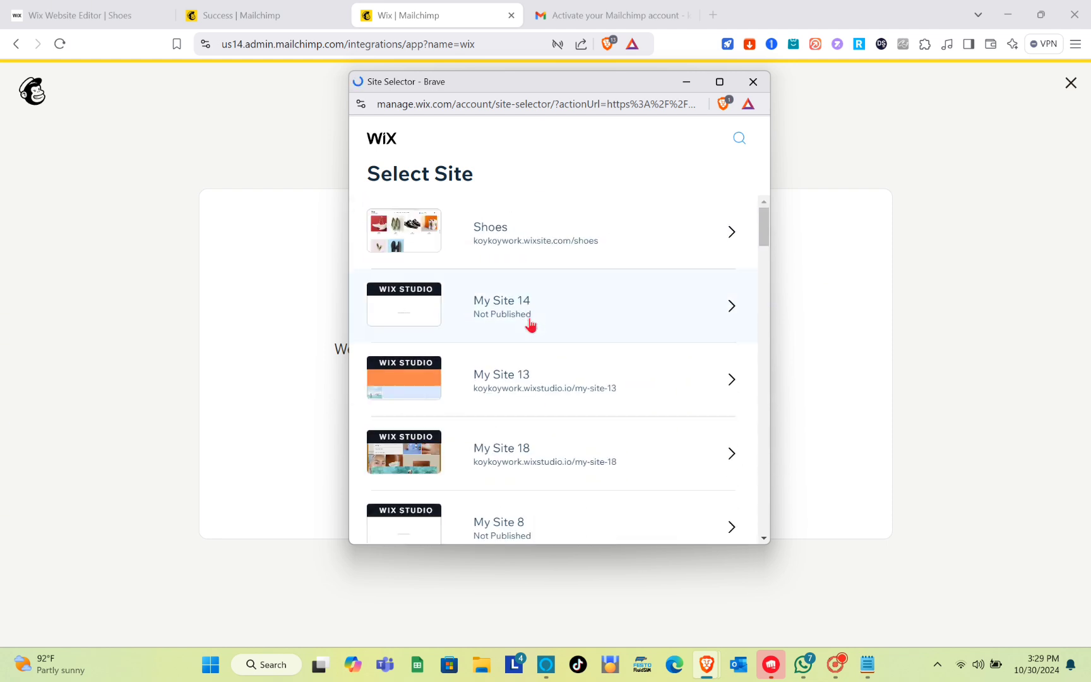
{"action": "left_click", "coordinate": [663, 231]}
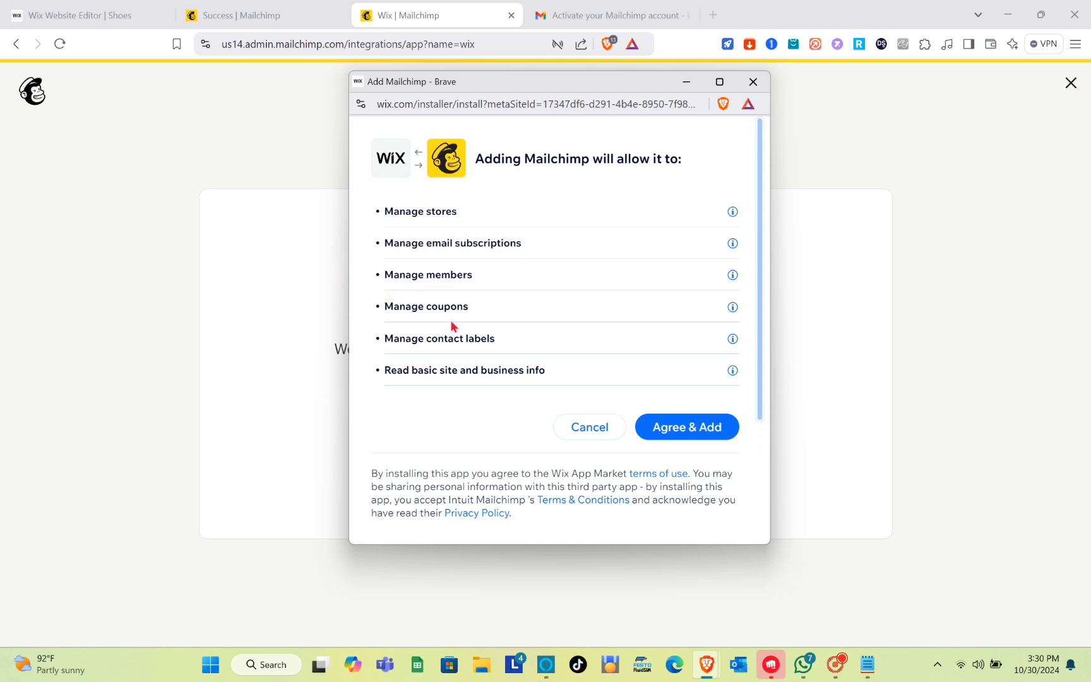
{"action": "left_click", "coordinate": [700, 428]}
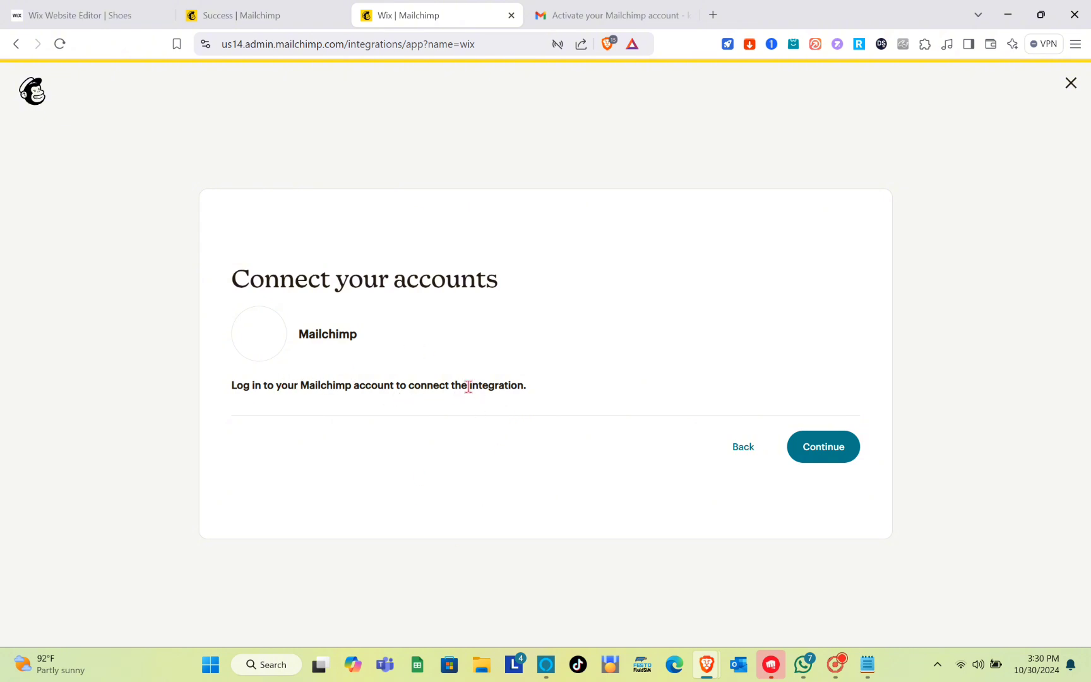
{"action": "left_click", "coordinate": [821, 447]}
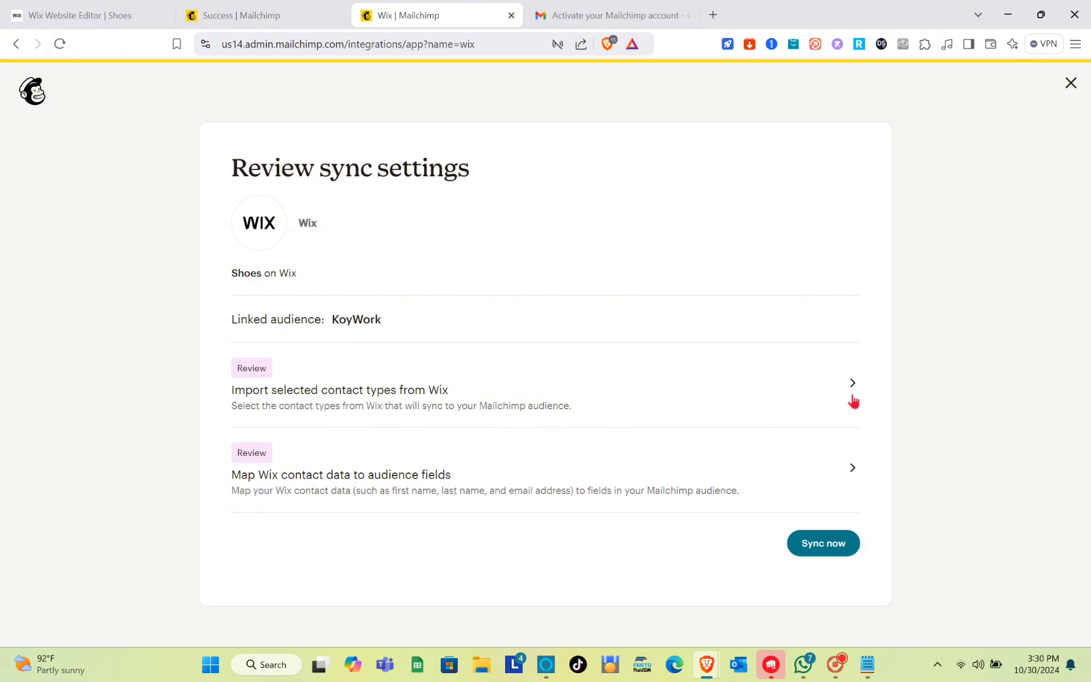
- Save the import of all three Wix contact types
{"action": "left_click", "coordinate": [852, 394]}
{"action": "scroll", "coordinate": [678, 437], "scroll_direction": "down", "scroll_amount": 1}
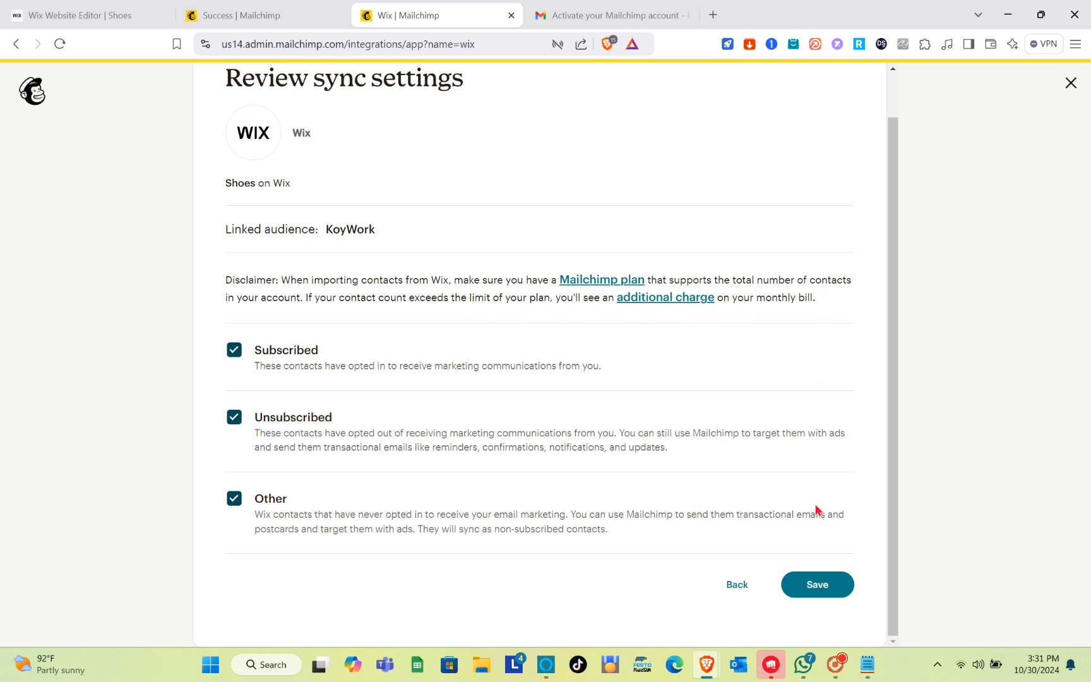
{"action": "left_click", "coordinate": [818, 583]}
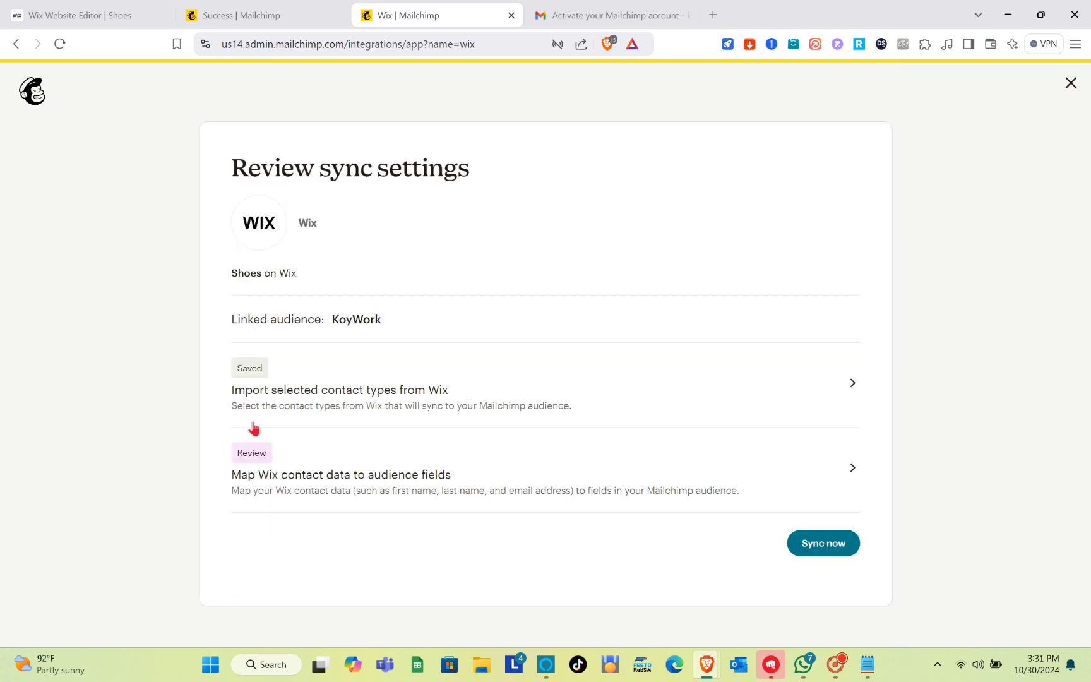
- Map Wix Email to the Last Name field, save the mapping, and sync now
{"action": "left_click", "coordinate": [680, 463]}
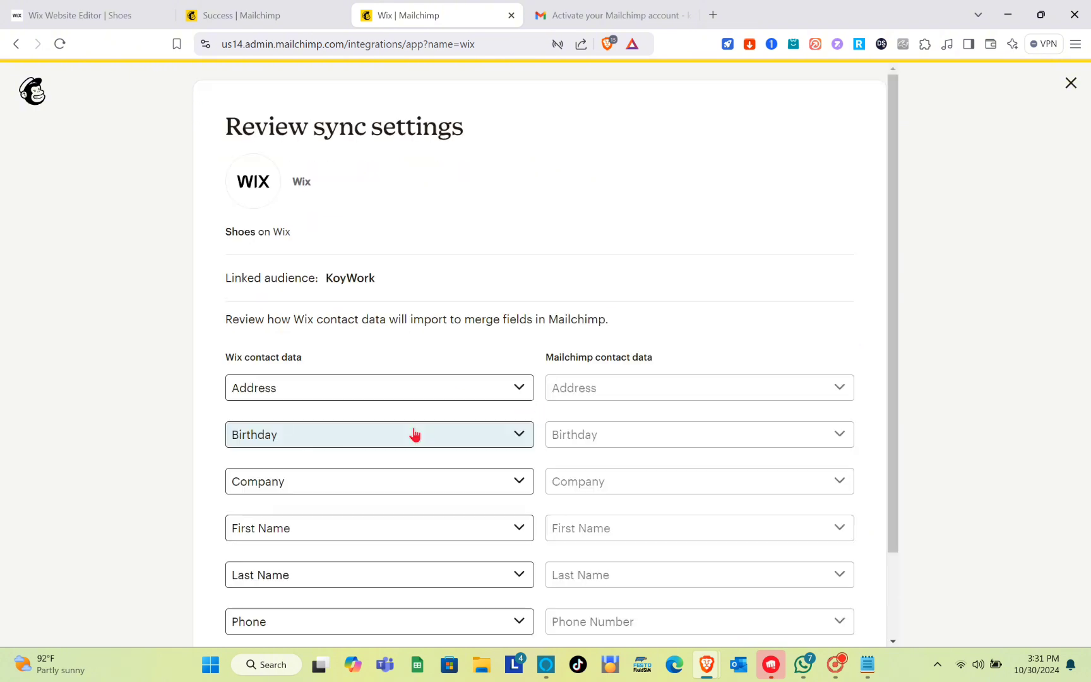
{"action": "scroll", "coordinate": [414, 434], "scroll_direction": "down", "scroll_amount": 3}
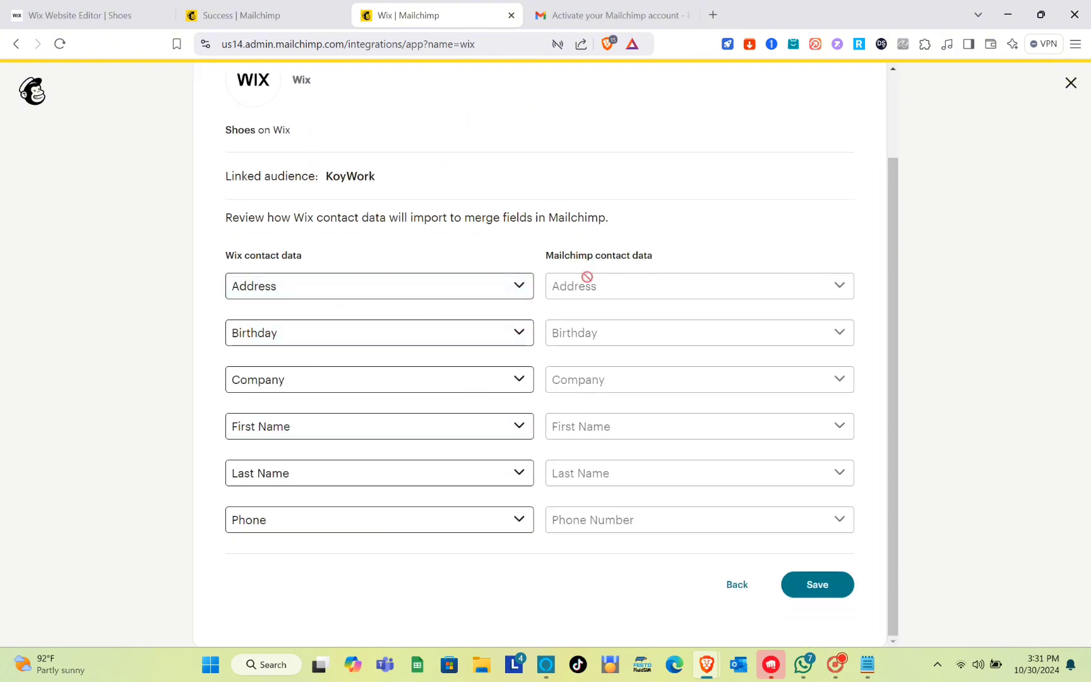
{"action": "left_click", "coordinate": [357, 287]}
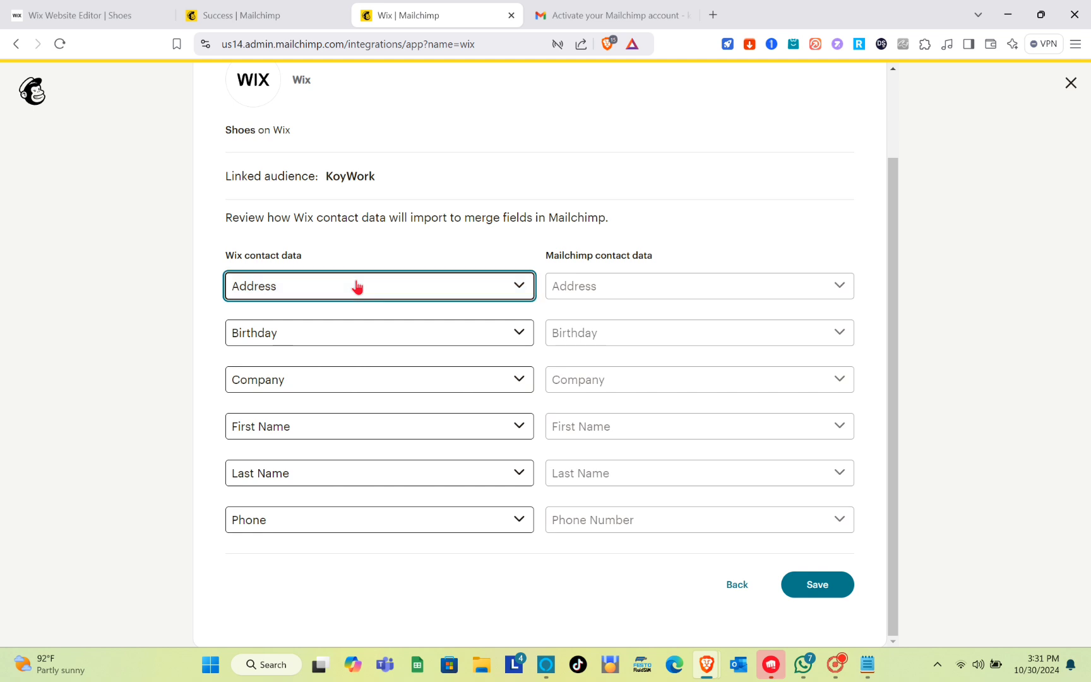
{"action": "left_click", "coordinate": [357, 287]}
{"action": "left_click", "coordinate": [379, 467]}
{"action": "scroll", "coordinate": [373, 404], "scroll_direction": "down", "scroll_amount": 2}
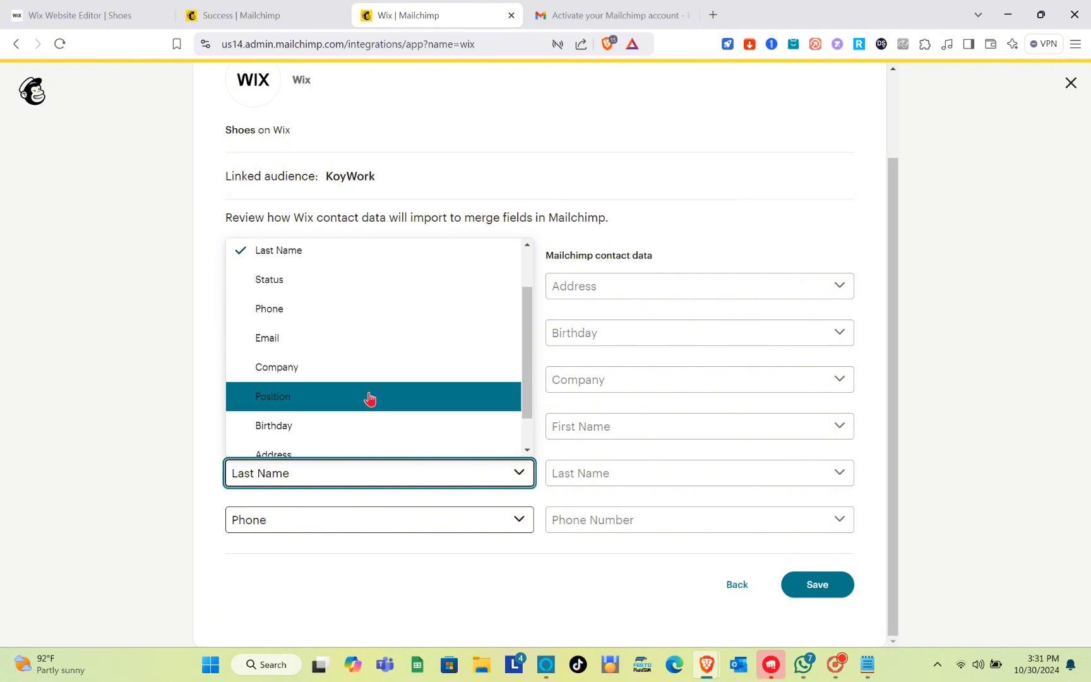
{"action": "left_click", "coordinate": [374, 351]}
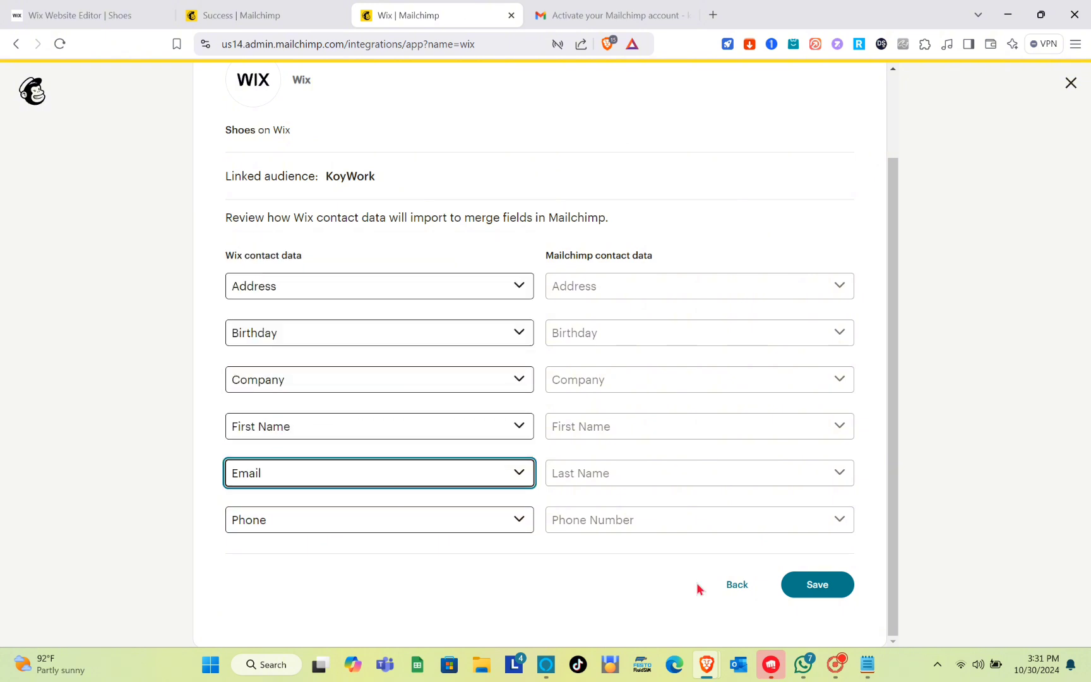
{"action": "left_click", "coordinate": [829, 587]}
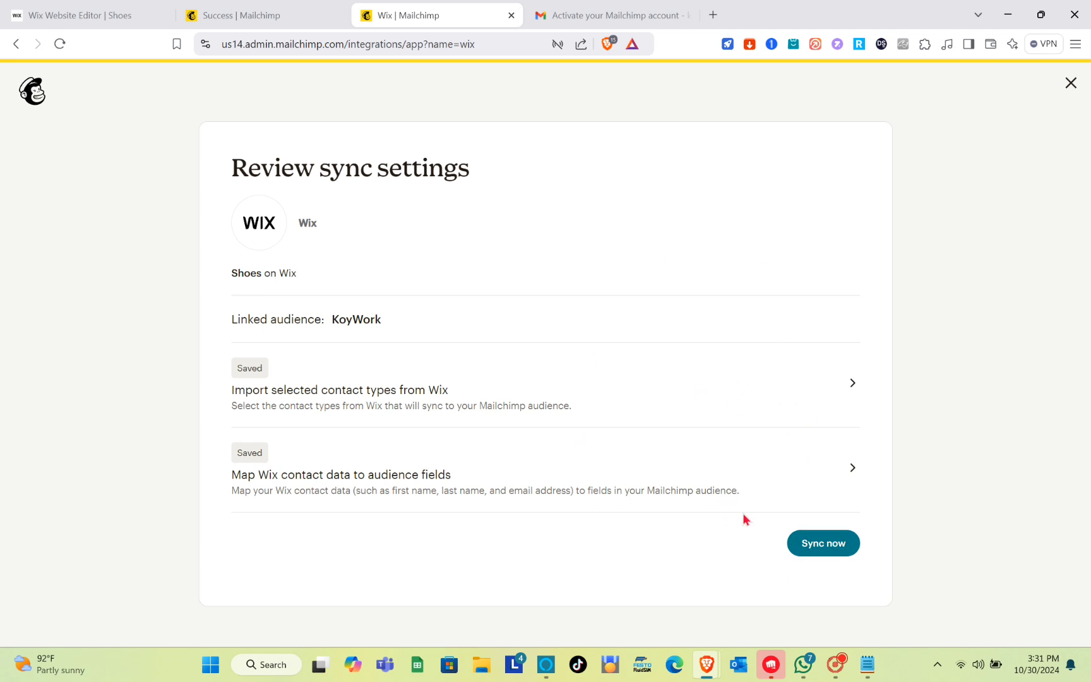
{"action": "left_click", "coordinate": [828, 538]}
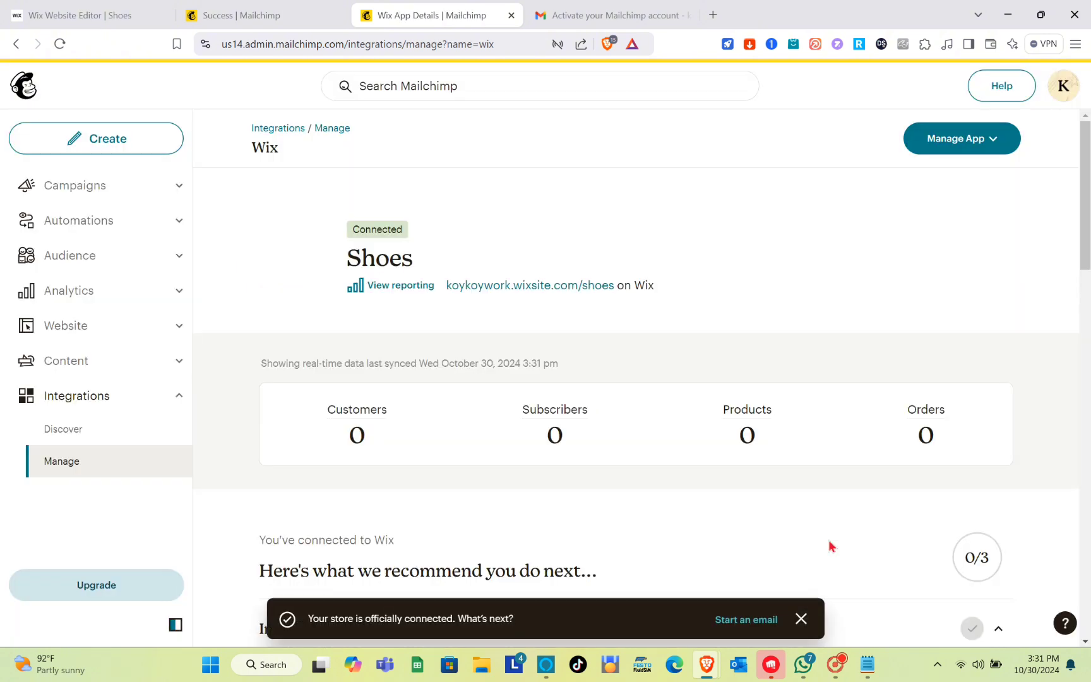
- Scroll through the Shoes store's Wix integration page to review its customer, subscriber, product and order counts
{"action": "scroll", "coordinate": [505, 417], "scroll_direction": "down", "scroll_amount": 3}
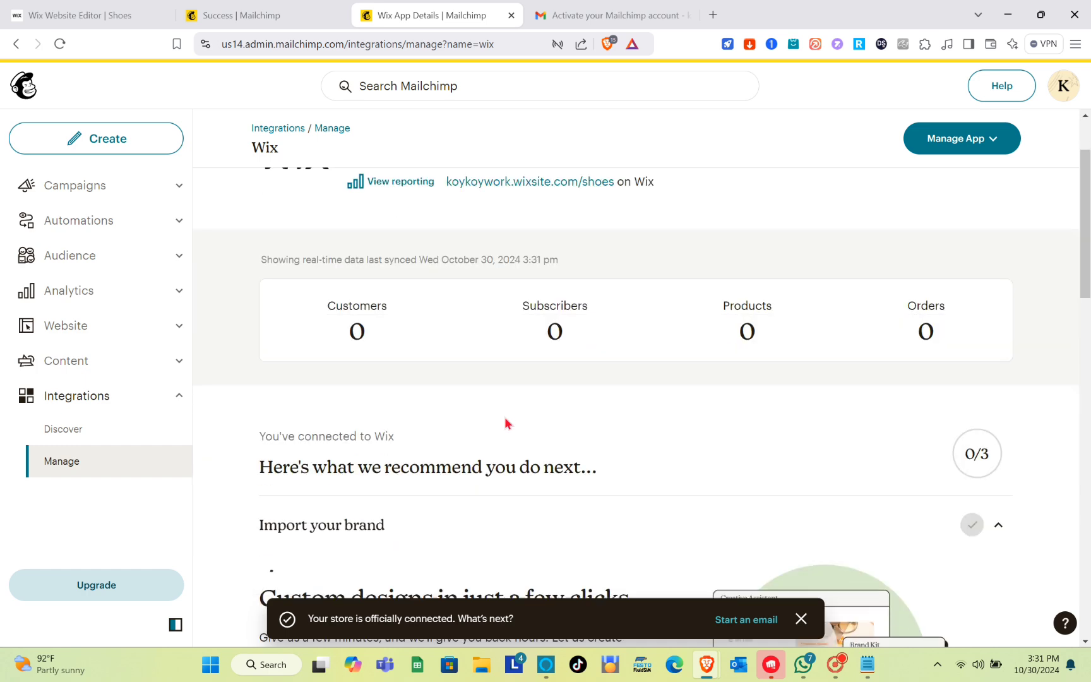
{"action": "scroll", "coordinate": [505, 417], "scroll_direction": "down", "scroll_amount": 3}
{"action": "scroll", "coordinate": [505, 417], "scroll_direction": "up", "scroll_amount": 5}
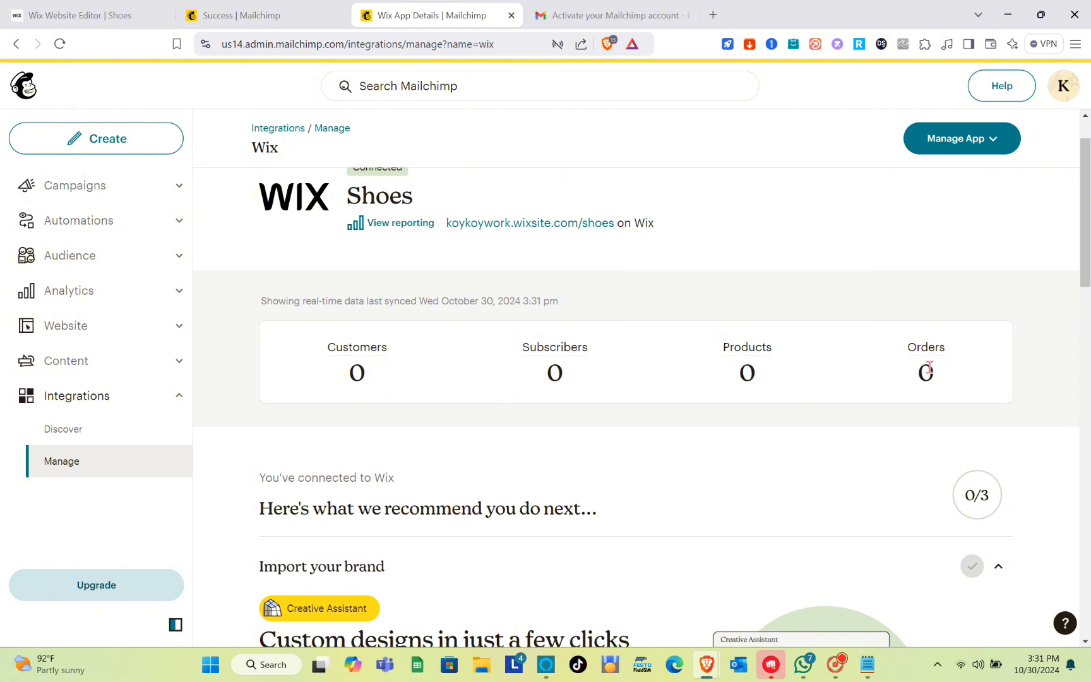
{"action": "scroll", "coordinate": [672, 256], "scroll_direction": "up", "scroll_amount": 1}
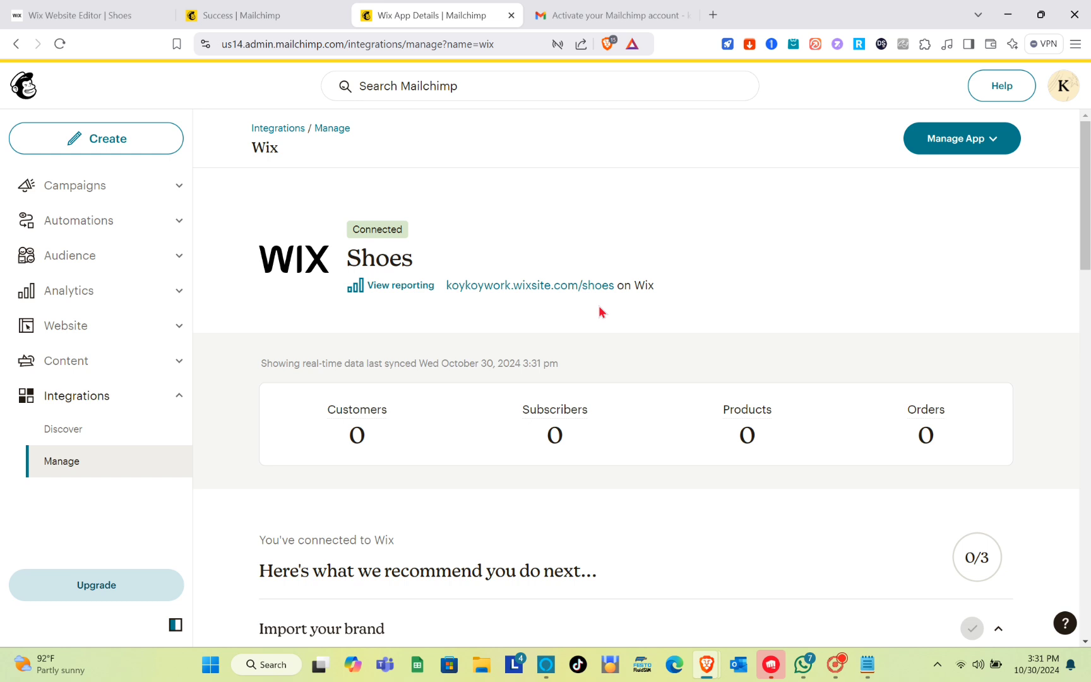
- Disconnect the Shoes site from Manage App, confirming with DELETE and Disconnect now
{"action": "left_click", "coordinate": [986, 148]}
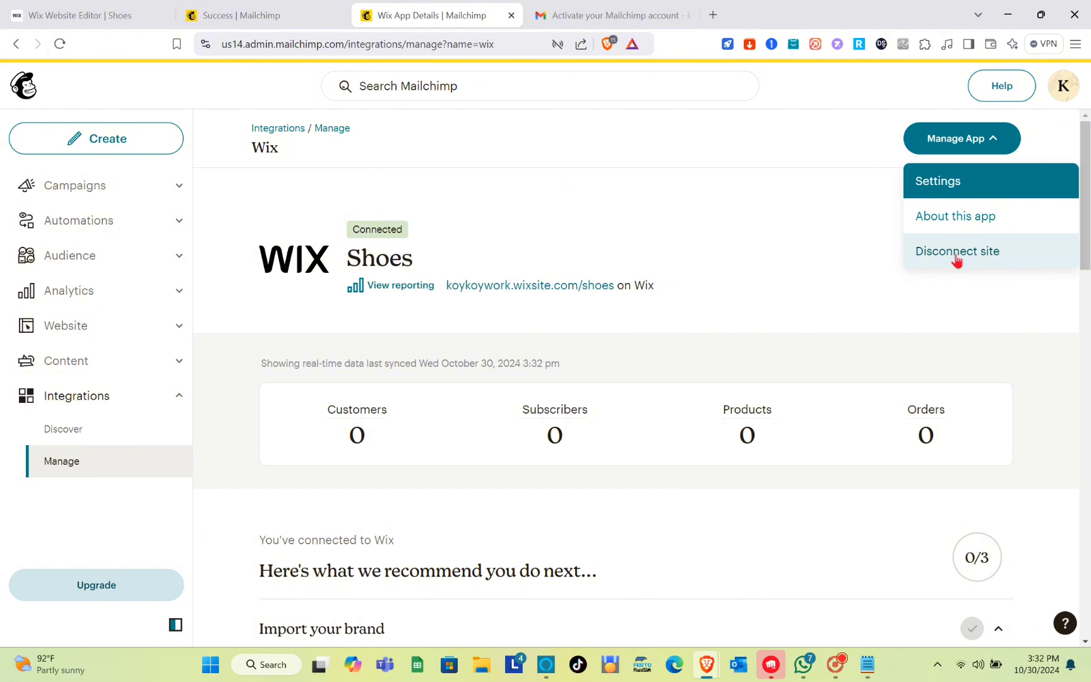
{"action": "left_click", "coordinate": [956, 252]}
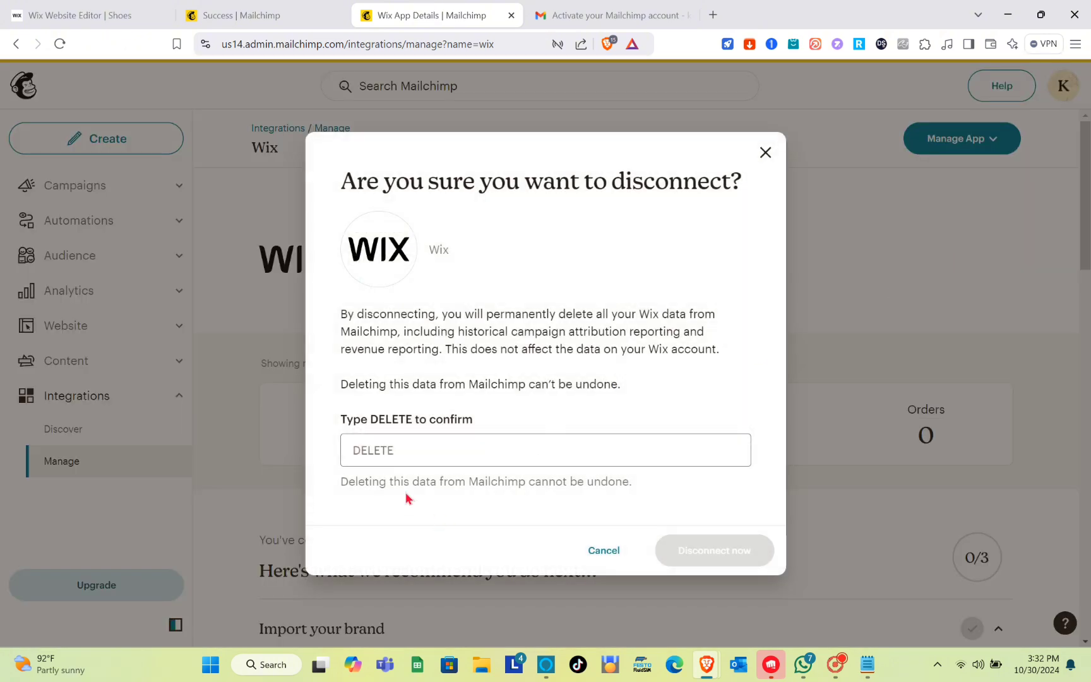
{"action": "left_click", "coordinate": [365, 443]}
{"action": "key", "text": "Caps_Lock"}
{"action": "type", "text": "D"}
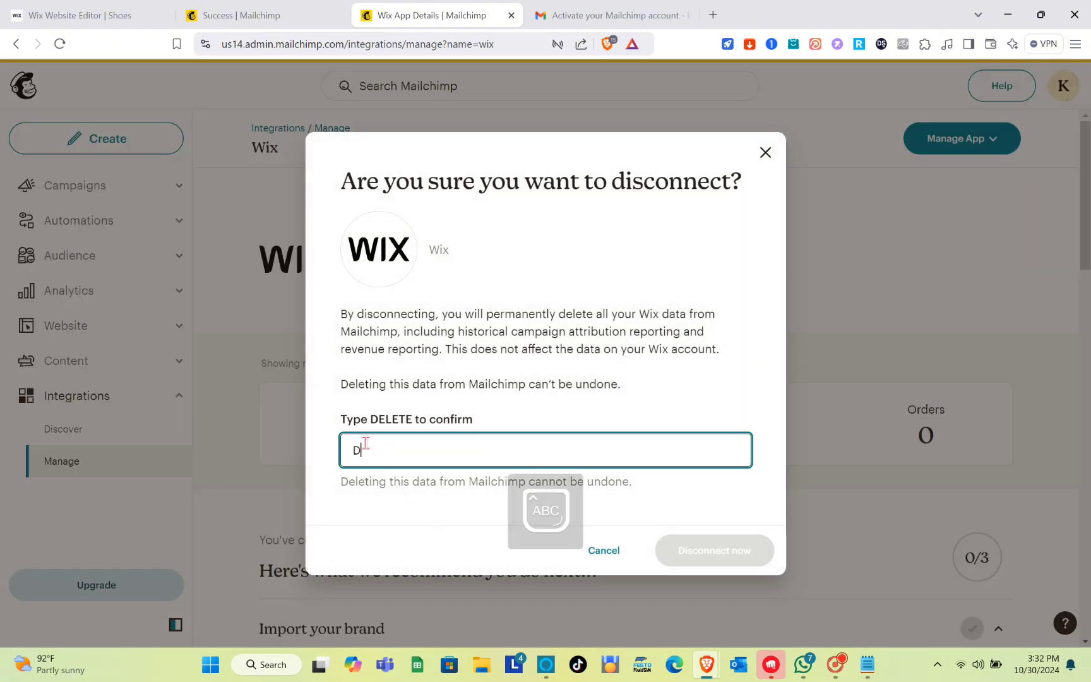
{"action": "type", "text": "ELETE"}
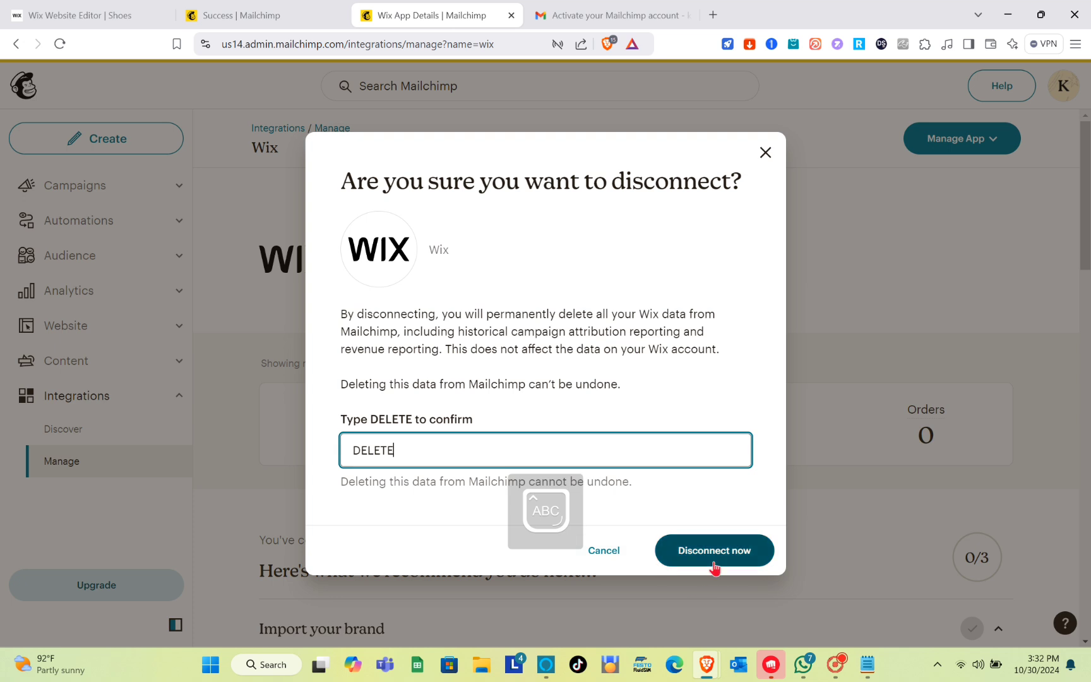
{"action": "left_click", "coordinate": [698, 564]}
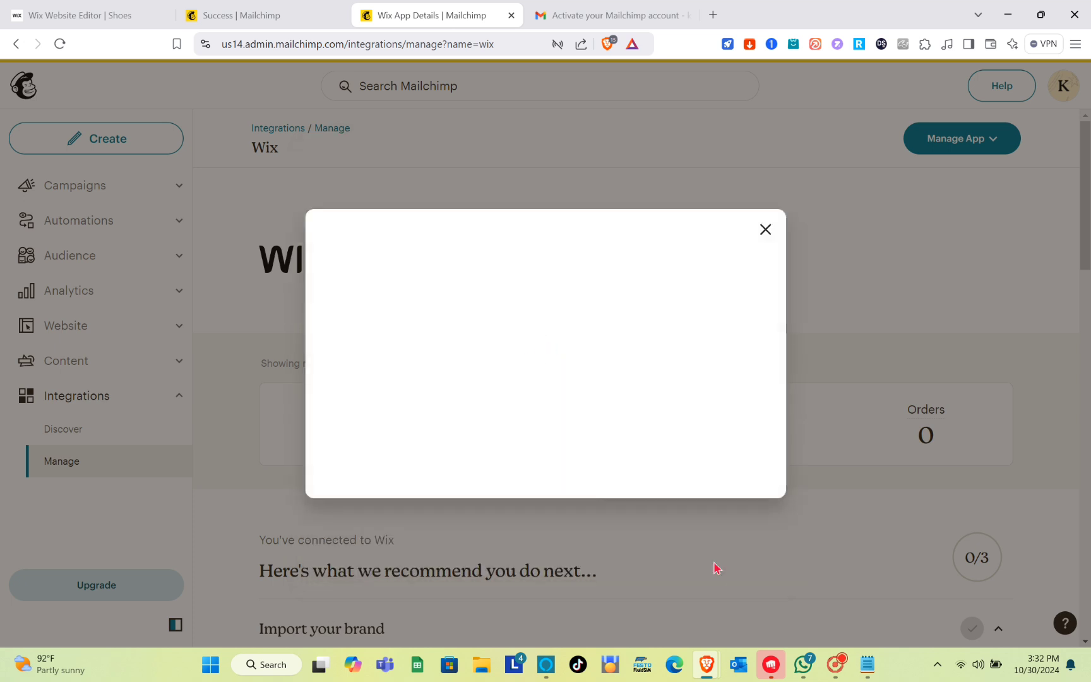